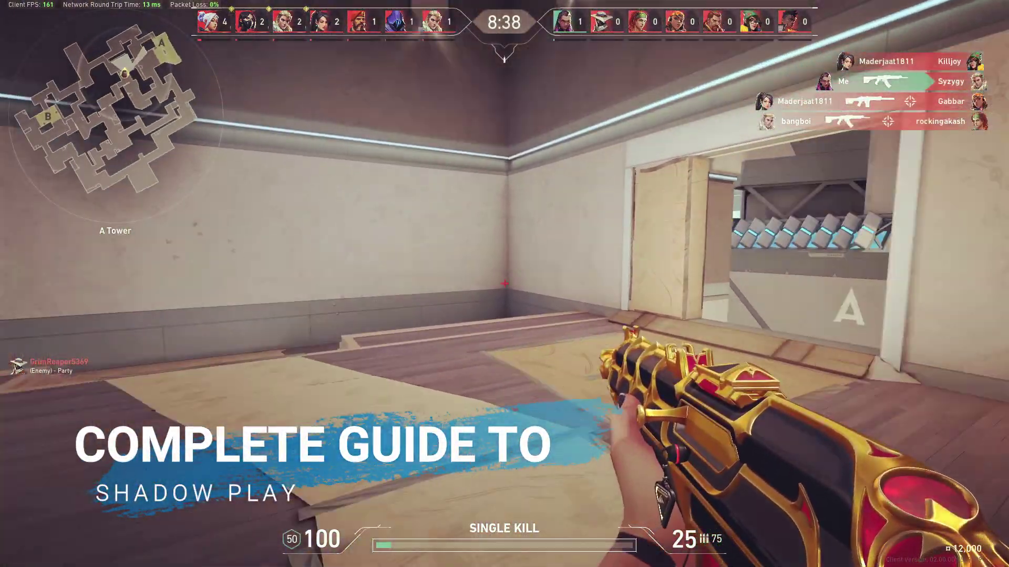
pyautogui.press('w')
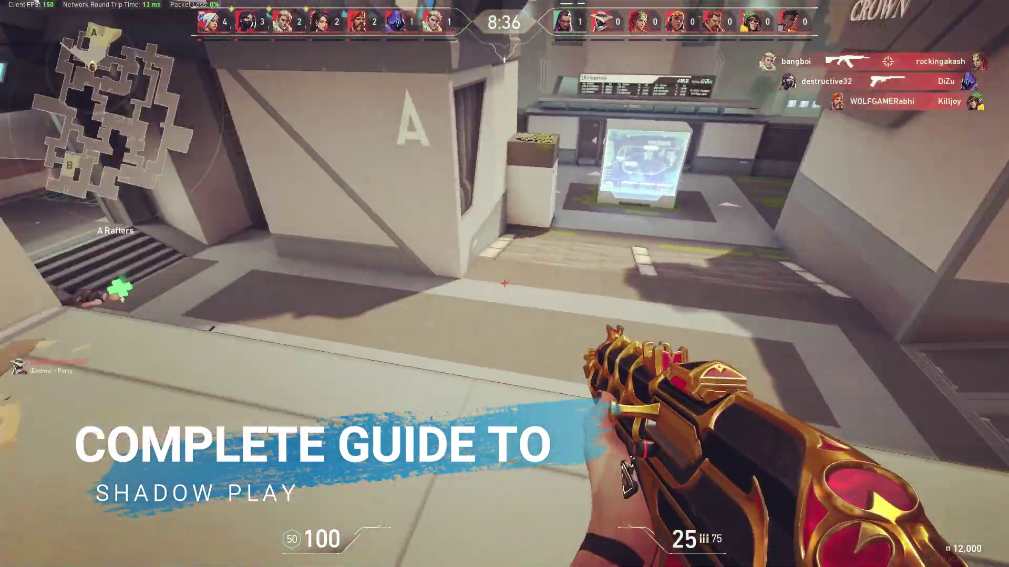
pyautogui.press('w')
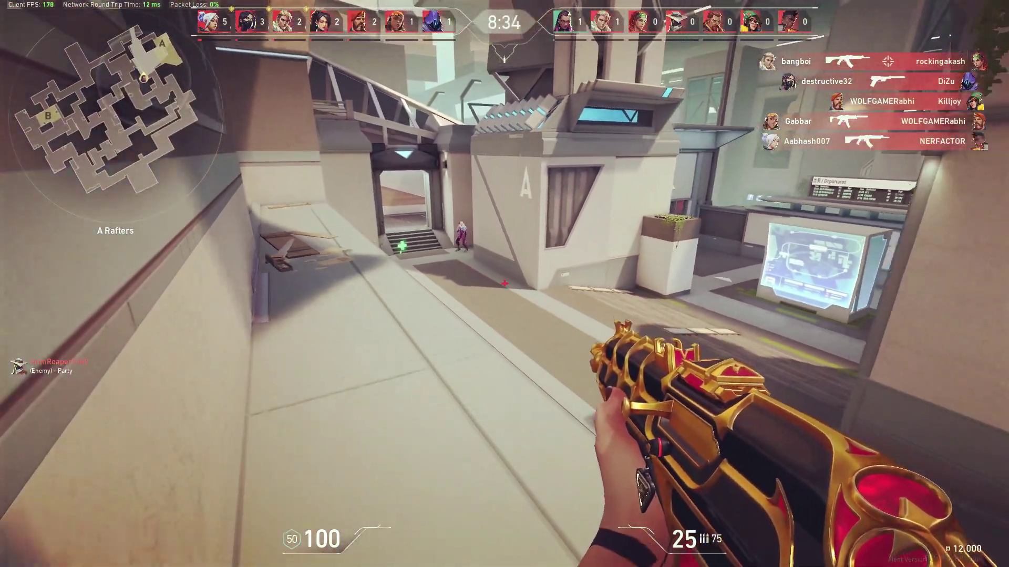
pyautogui.click(505, 284)
pyautogui.click(504, 283)
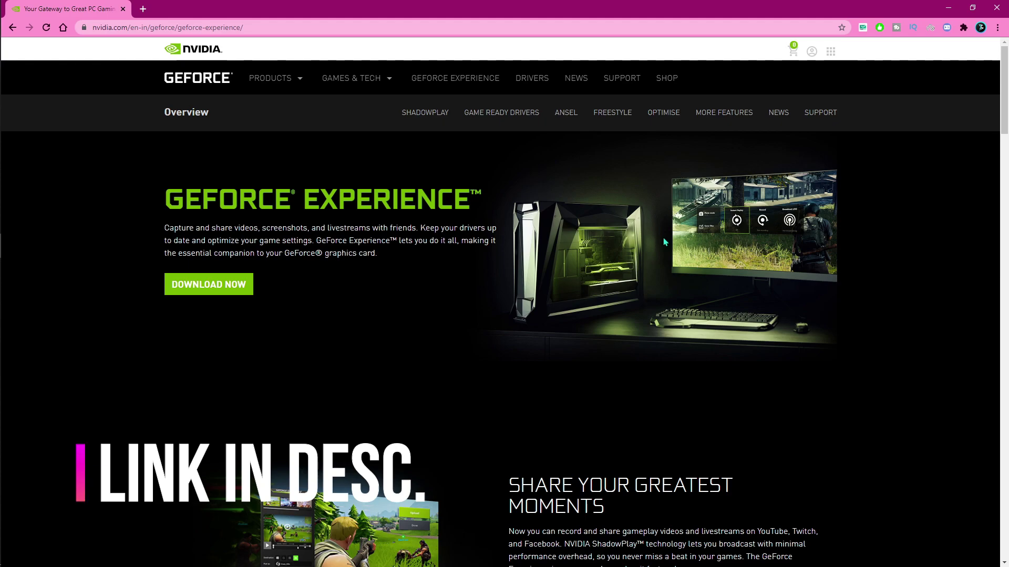
# Minimize the browser and launch GeForce Experience from the Windows search.
pyautogui.click(949, 9)
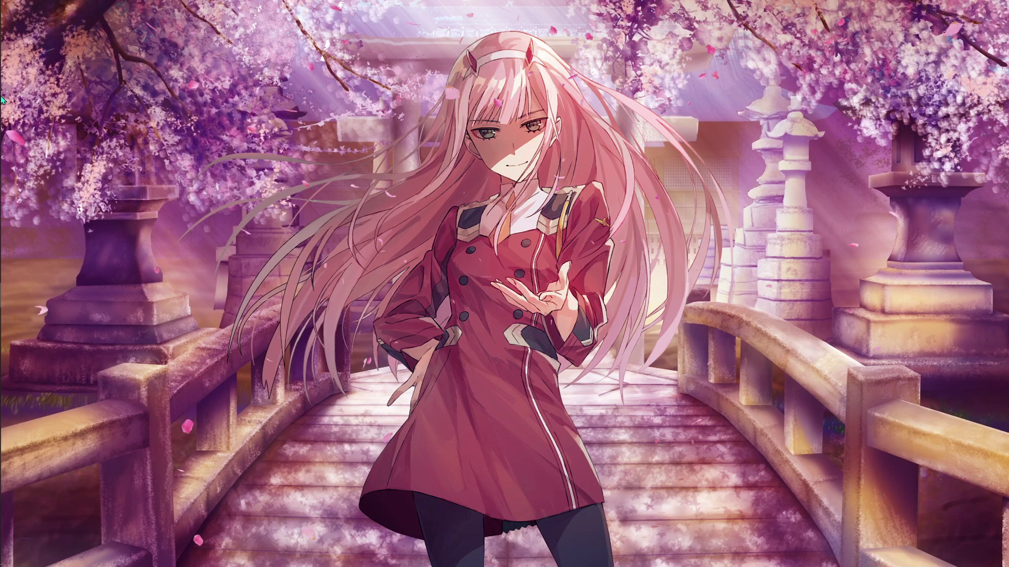
pyautogui.click(21, 32)
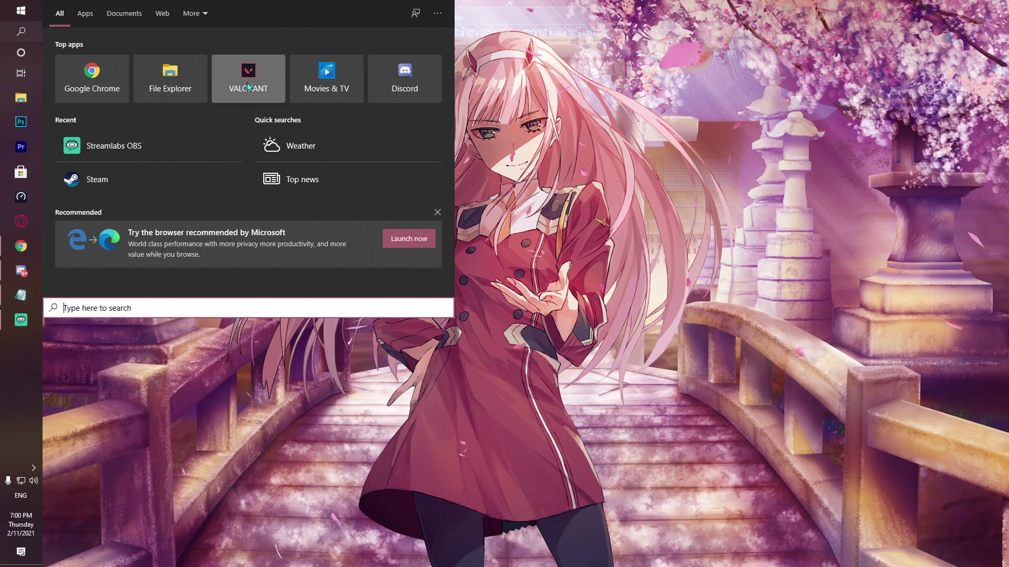
pyautogui.write('gef')
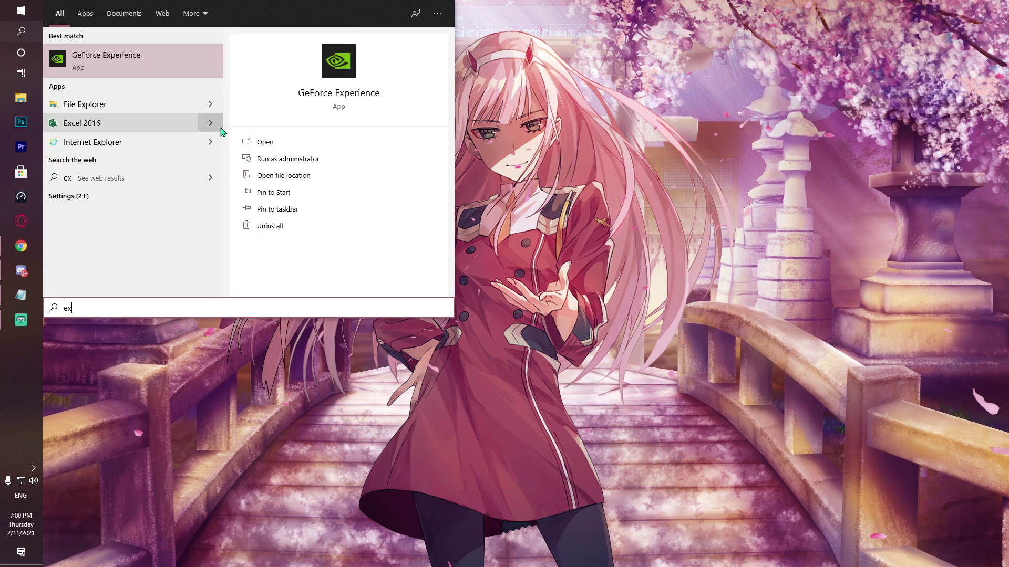
pyautogui.press('Return')
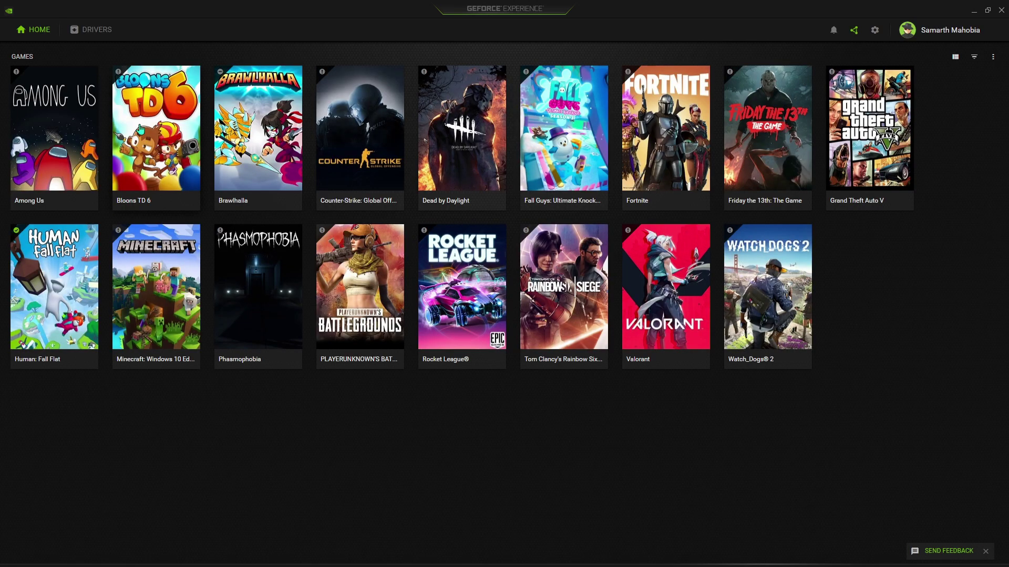
# Scan the computer for installed games to refresh the game library.
pyautogui.moveTo(229, 112)
pyautogui.moveTo(446, 235)
pyautogui.click(994, 61)
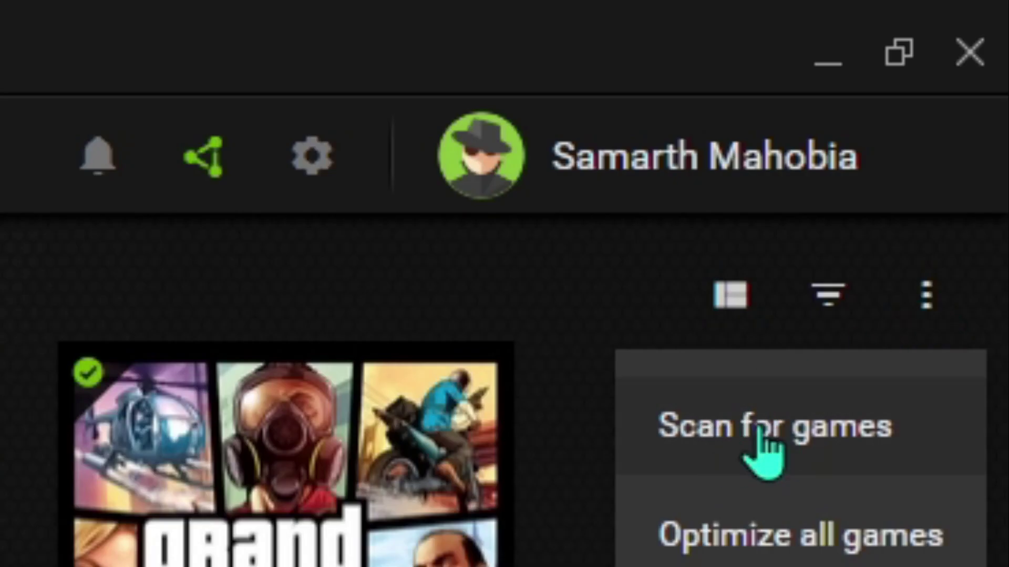
pyautogui.click(746, 437)
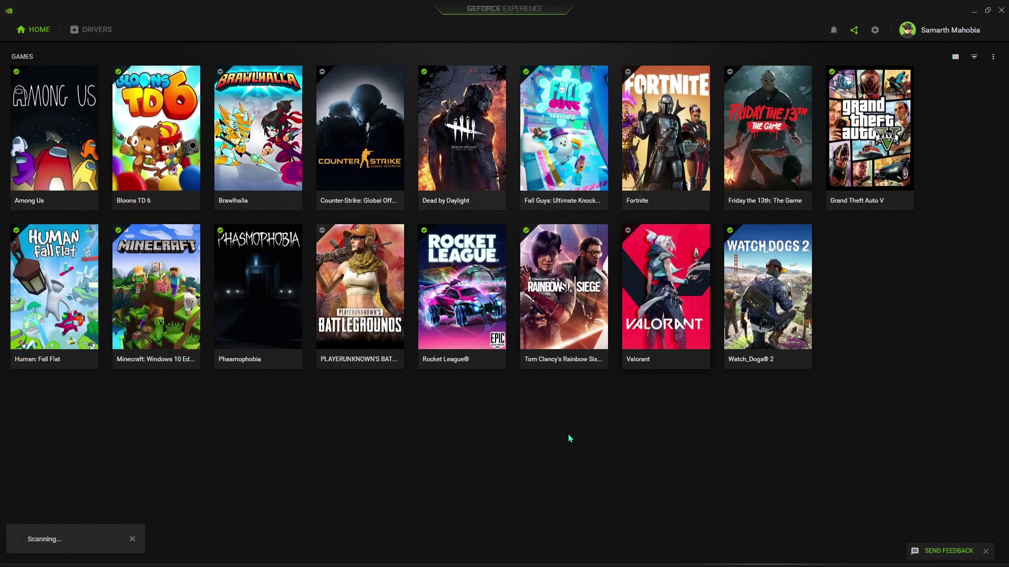
# Check the games' optimization marks and review the settings pages of Tom Clancy's Rainbow Six Siege and PLAYERUNKNOWN'S BATTLEGROUNDS, returning to the library.
pyautogui.moveTo(18, 80)
pyautogui.moveTo(224, 78)
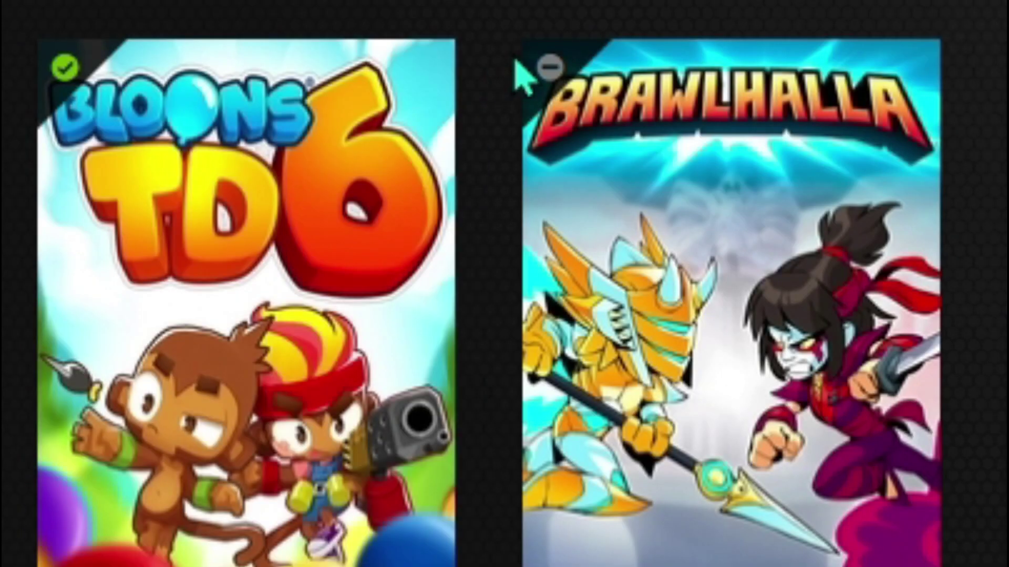
pyautogui.moveTo(175, 112)
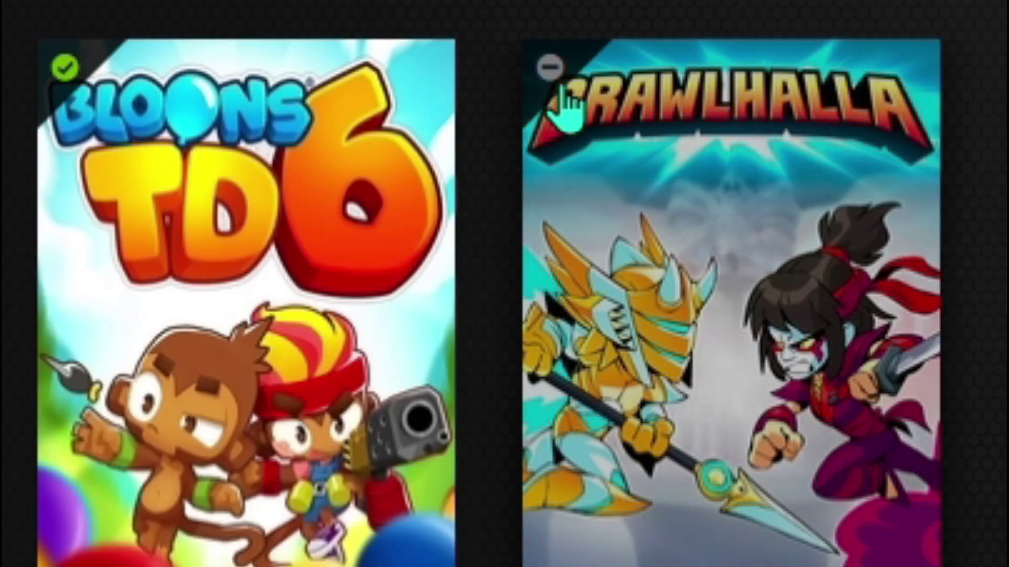
pyautogui.moveTo(551, 89)
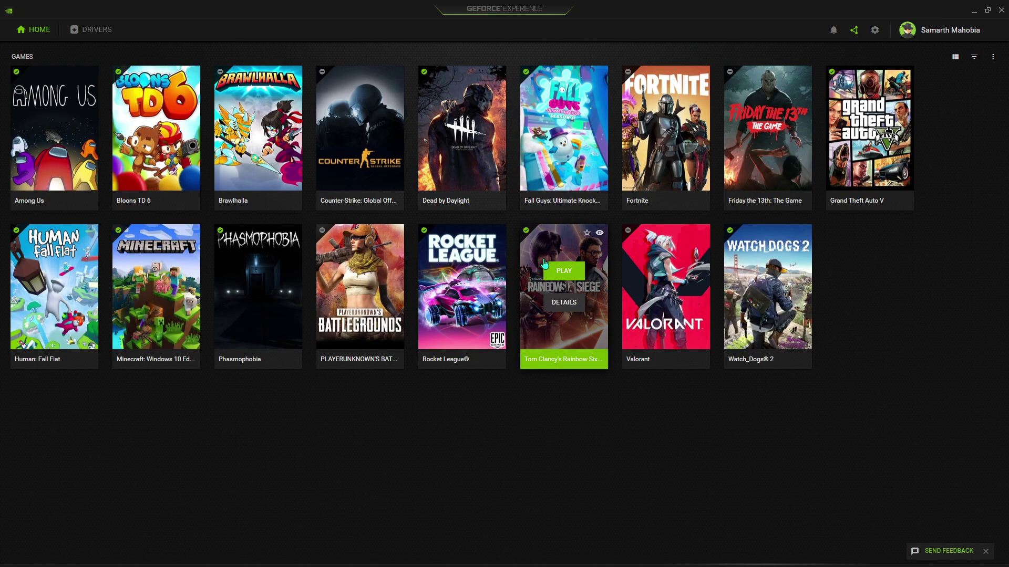
pyautogui.click(544, 262)
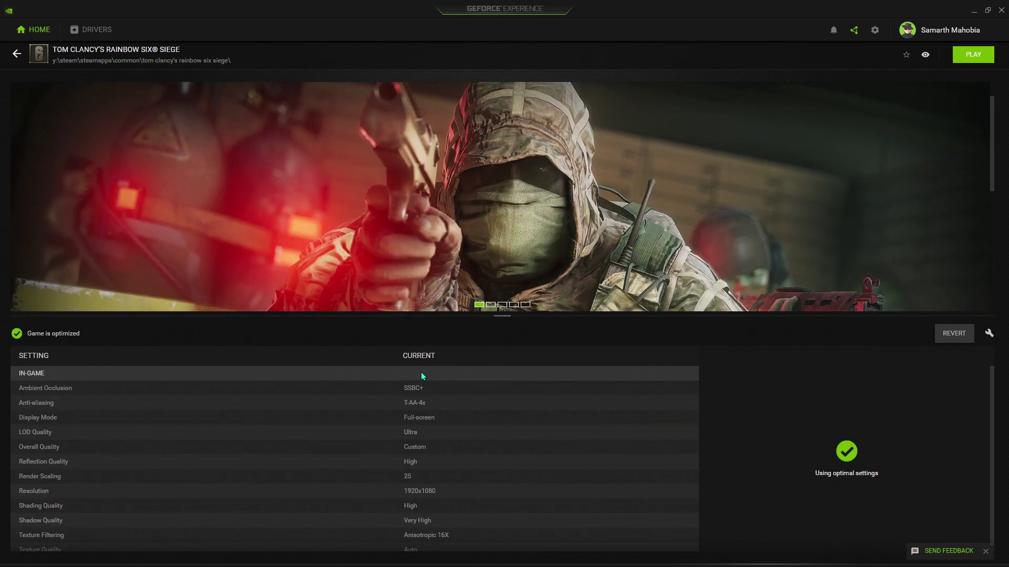
pyautogui.scroll(-1, 446, 384)
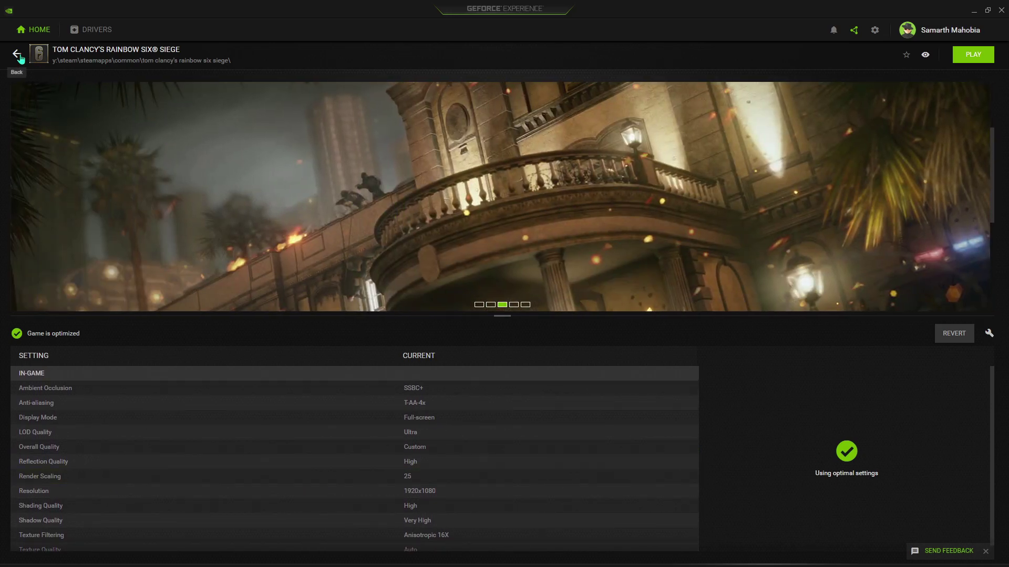
pyautogui.click(19, 54)
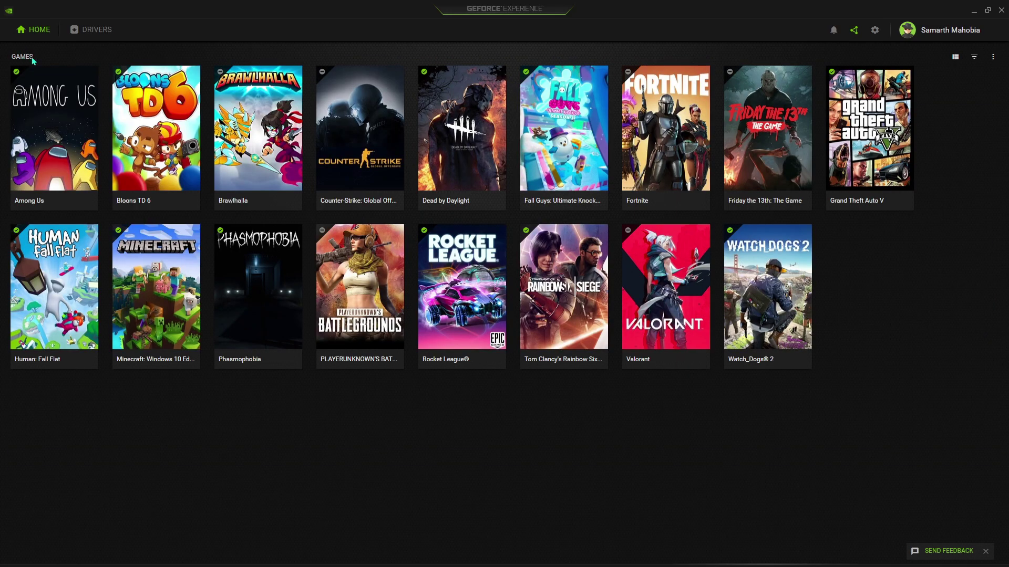
pyautogui.click(338, 291)
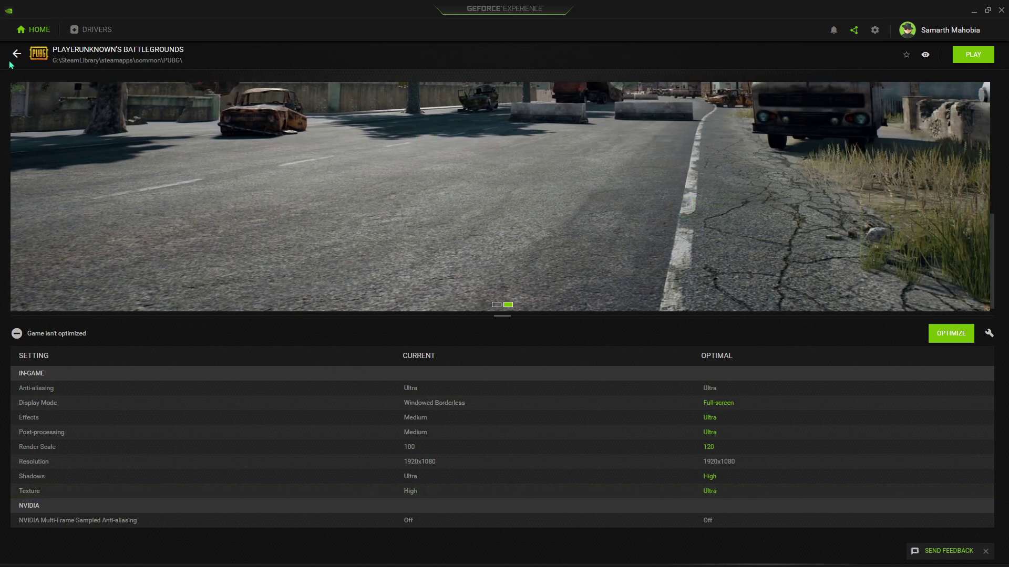
pyautogui.click(16, 57)
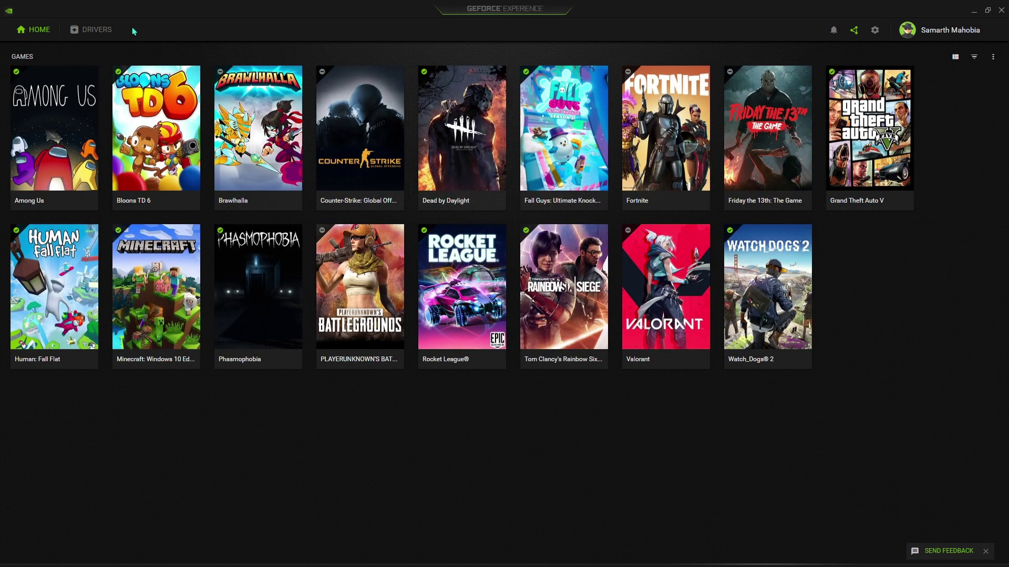
# Check the driver page, the rig specifications and the in-game overlay's system requirements, and return to the game library.
pyautogui.click(95, 31)
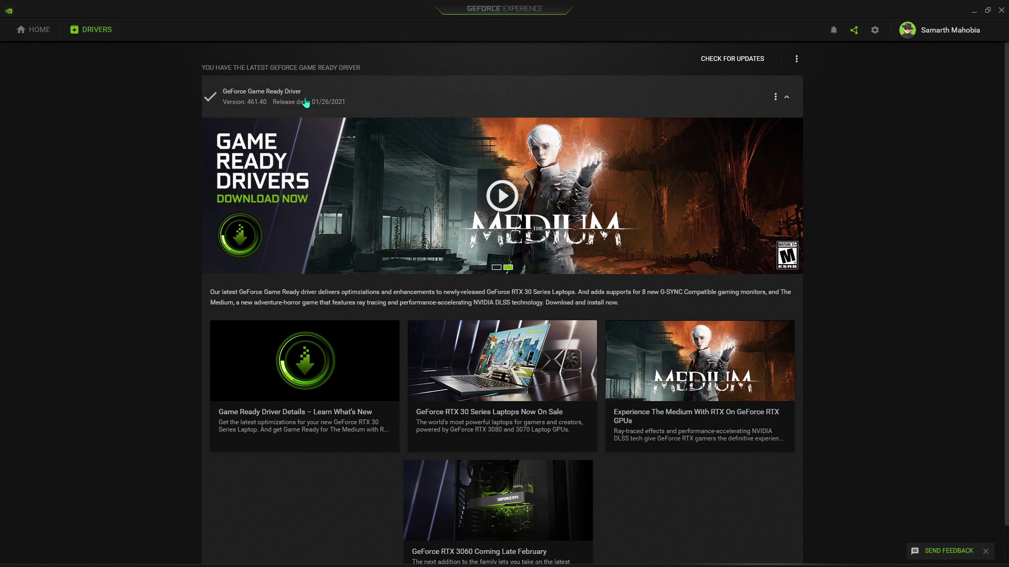
pyautogui.click(875, 31)
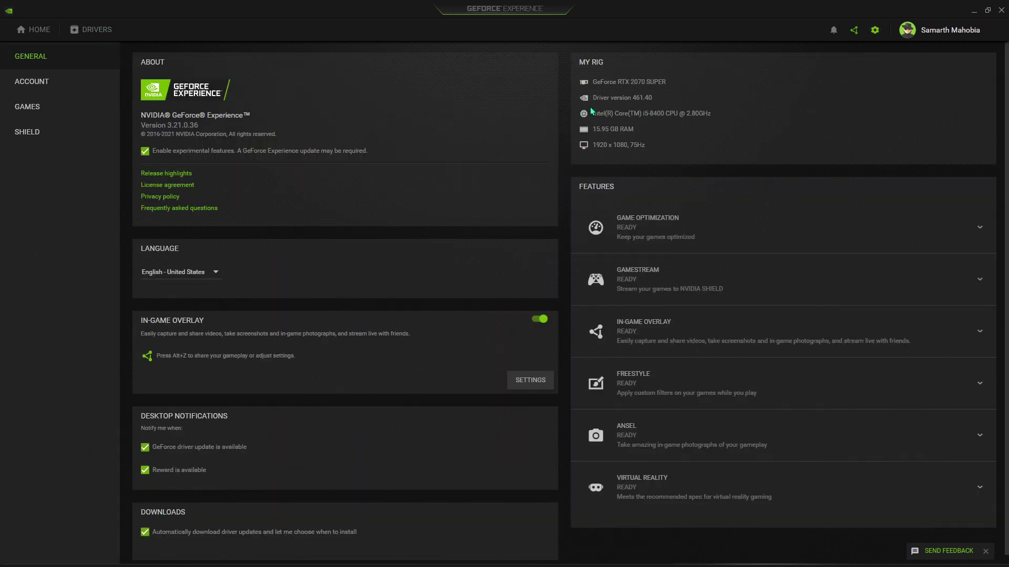
pyautogui.click(720, 342)
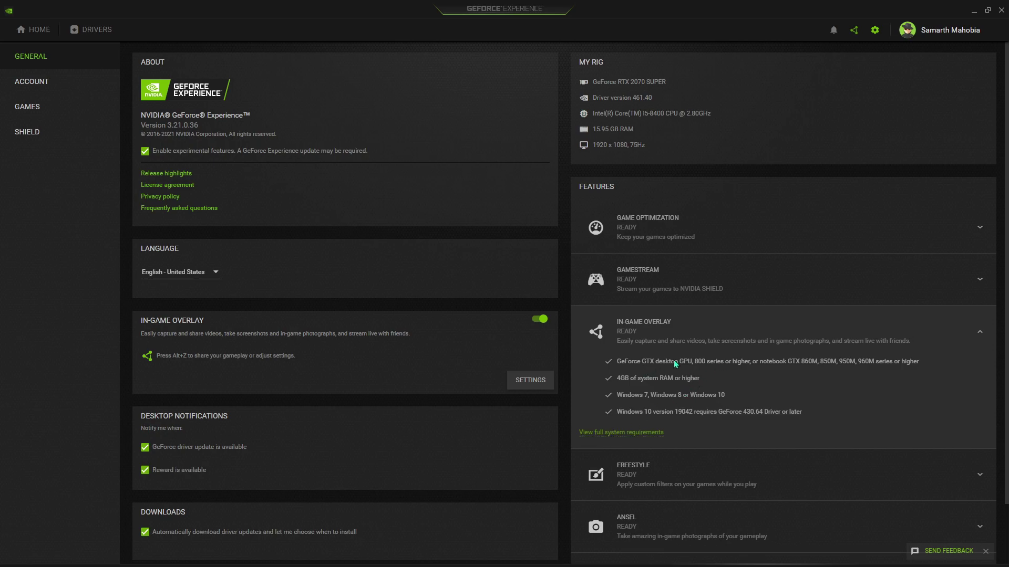
pyautogui.click(674, 343)
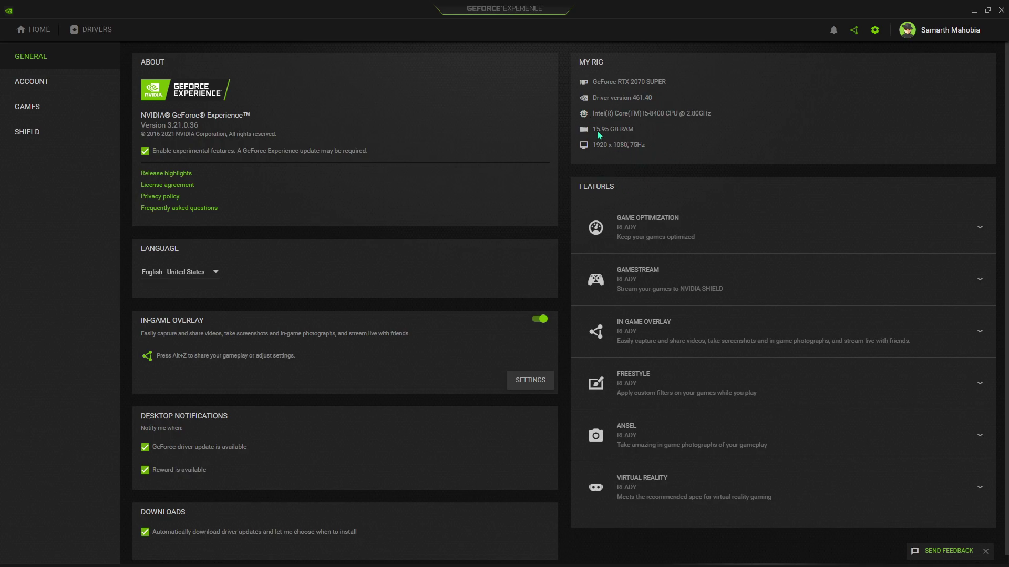
pyautogui.click(656, 327)
pyautogui.click(694, 326)
pyautogui.click(37, 31)
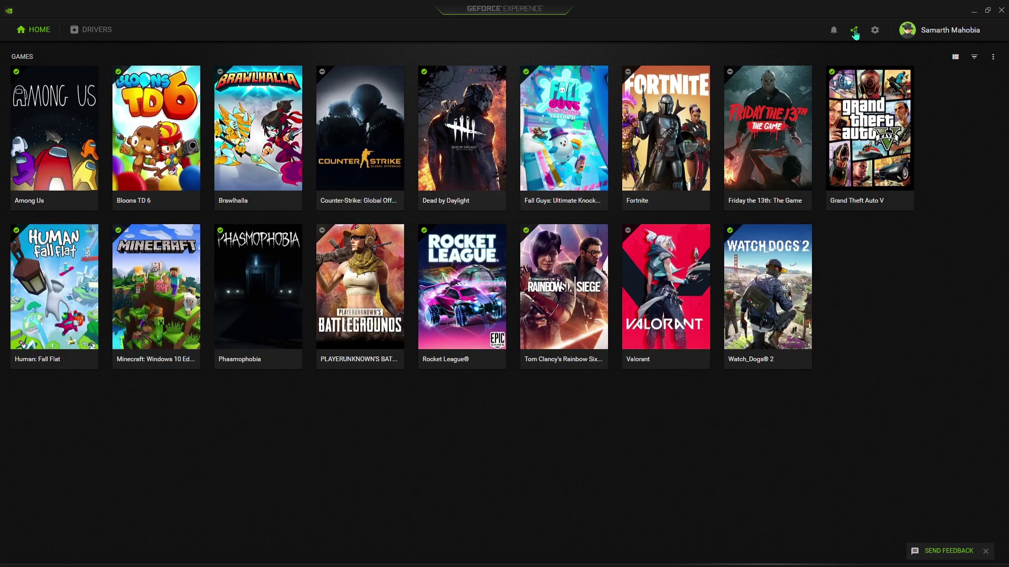
# Open the in-game overlay and turn off Instant Replay.
pyautogui.click(853, 38)
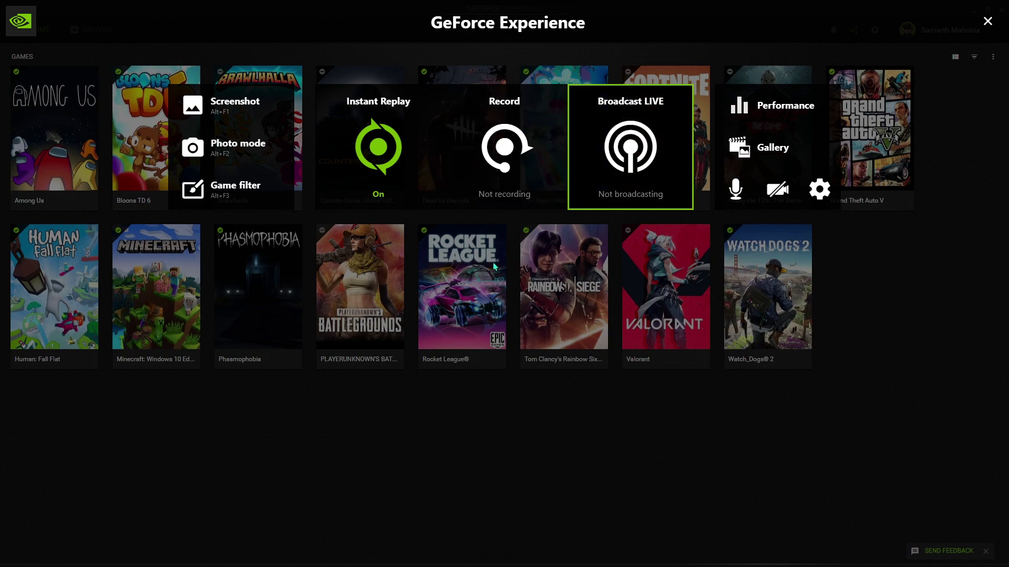
pyautogui.click(377, 147)
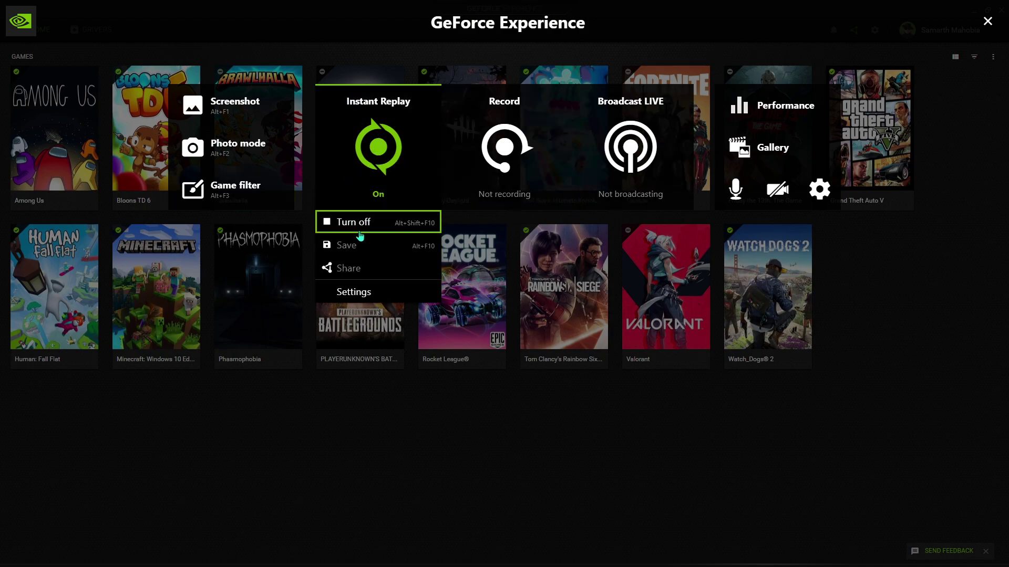
pyautogui.click(381, 228)
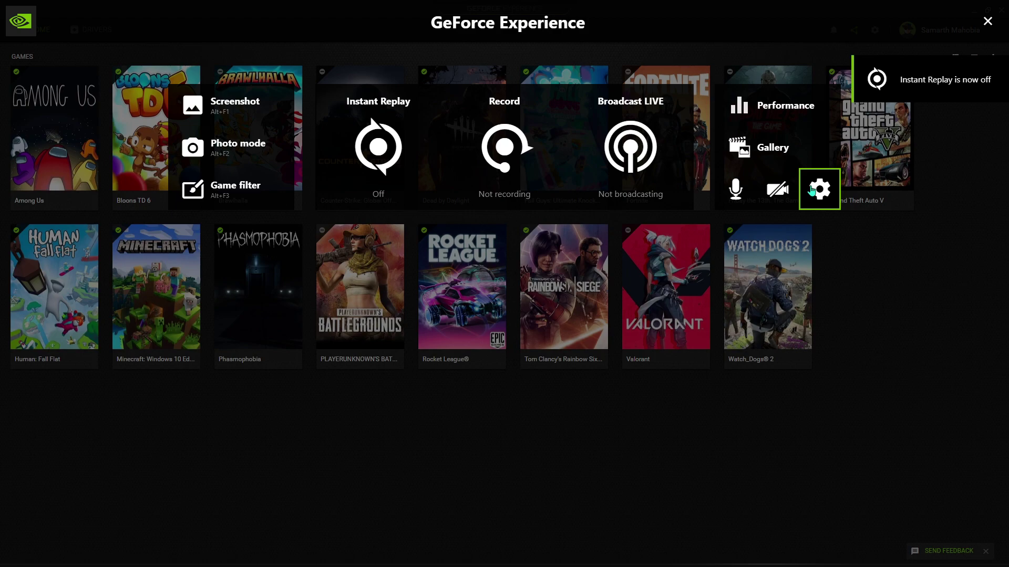
# Open the overlay settings and look through the list of available categories.
pyautogui.click(812, 190)
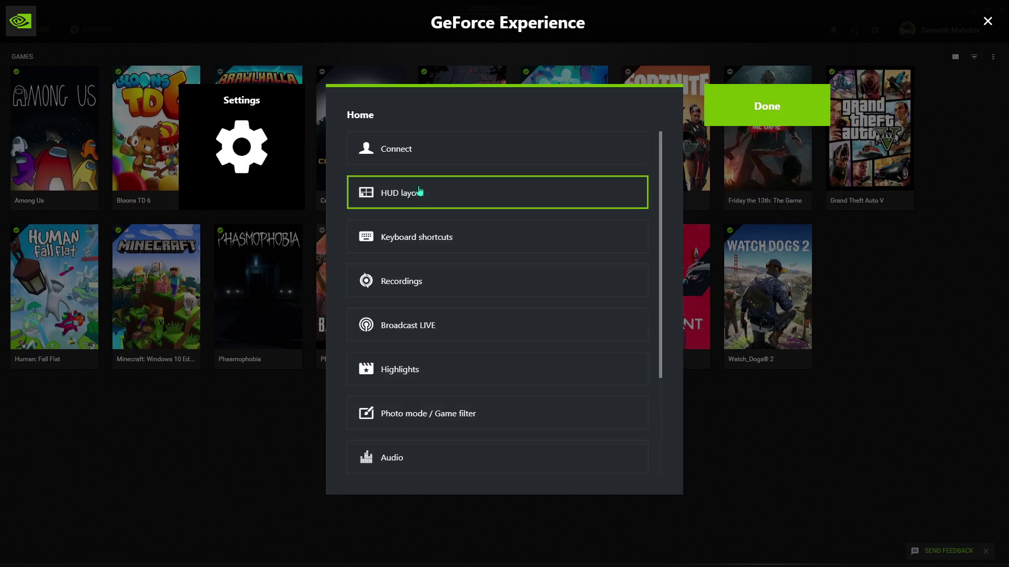
pyautogui.scroll(-2, 473, 341)
pyautogui.scroll(2, 452, 378)
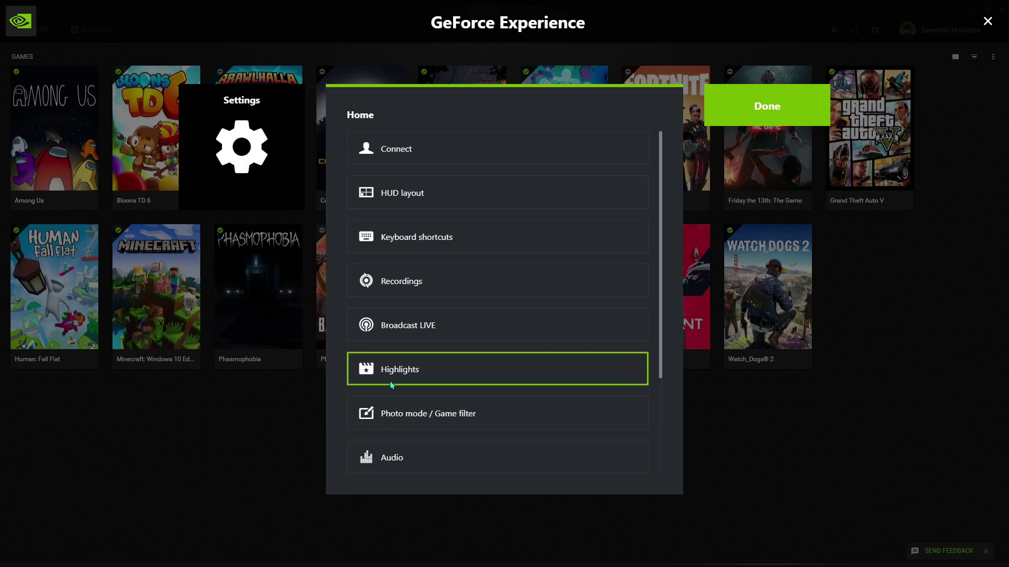
pyautogui.scroll(-3, 396, 380)
pyautogui.scroll(3, 434, 194)
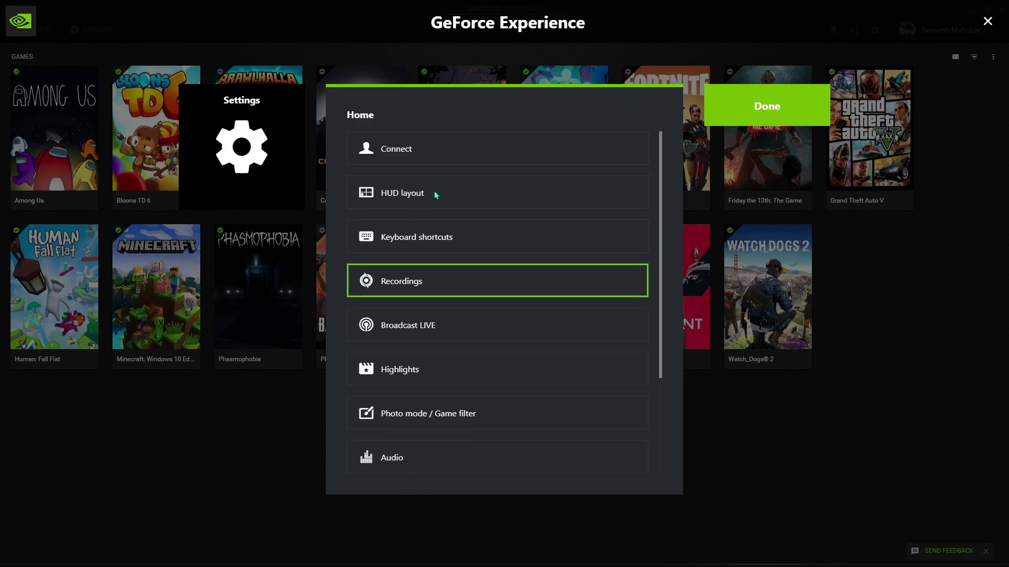
# Review the Connect page's login options for Facebook, Google, Imgur, NVIDIA, Twitch and Weibo, and go back to the settings list.
pyautogui.click(426, 151)
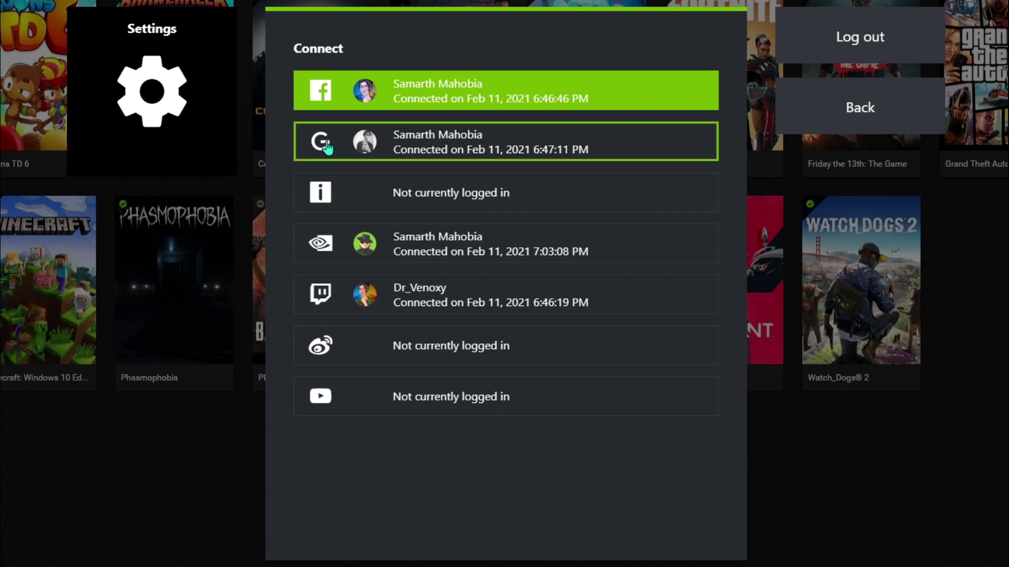
pyautogui.click(320, 198)
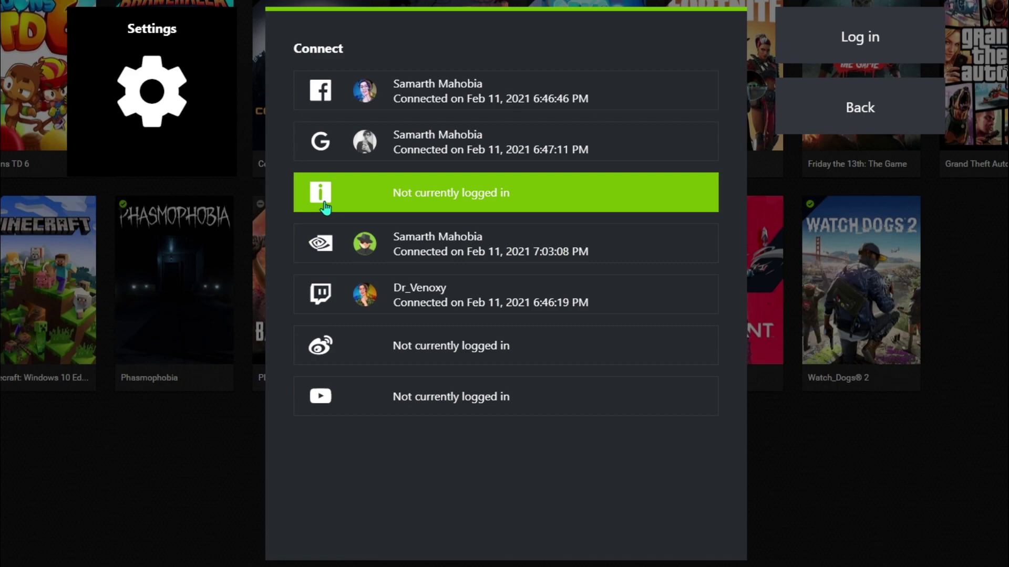
pyautogui.click(311, 252)
pyautogui.click(317, 294)
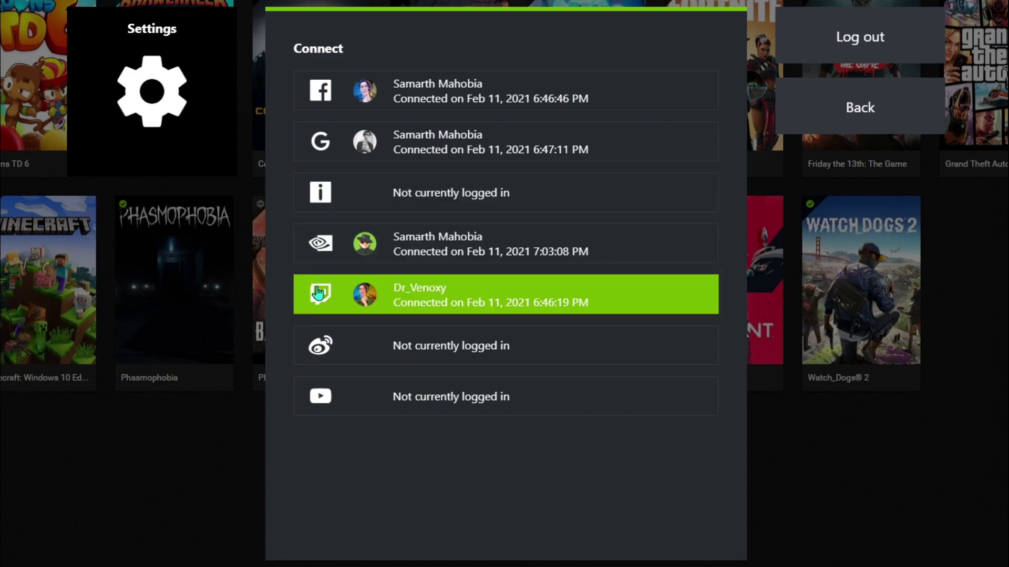
pyautogui.click(318, 352)
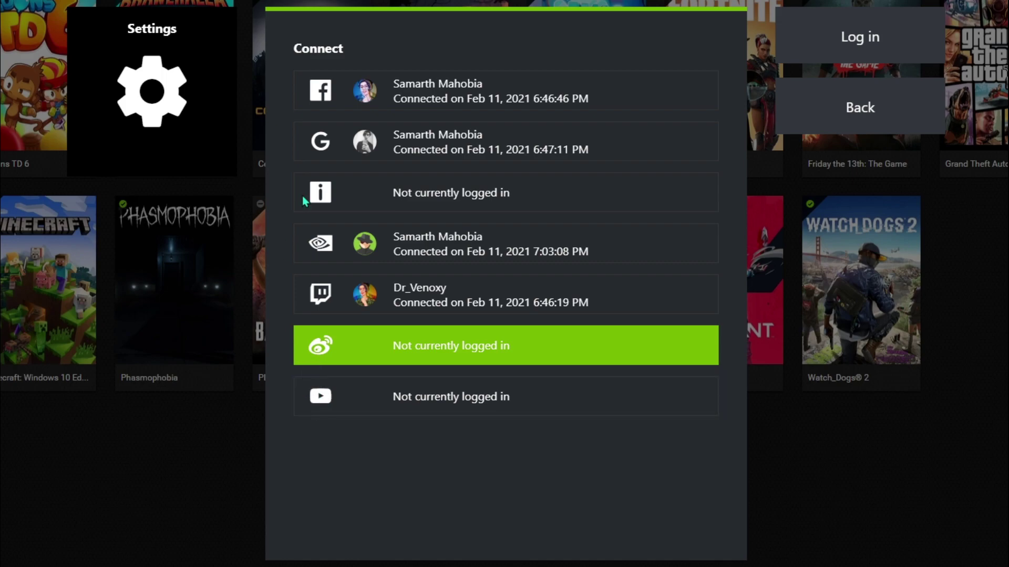
pyautogui.click(820, 111)
pyautogui.click(402, 94)
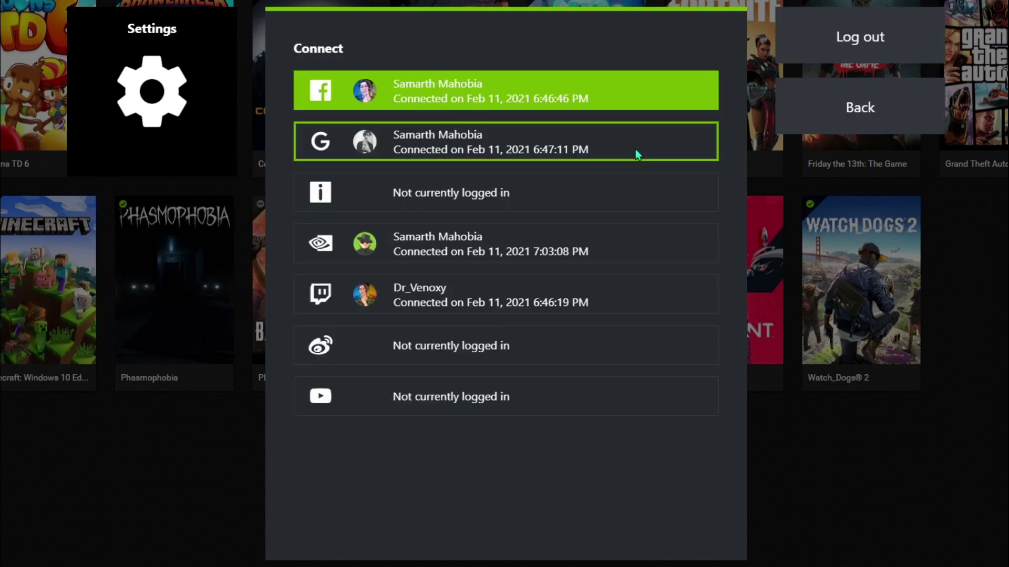
pyautogui.click(840, 118)
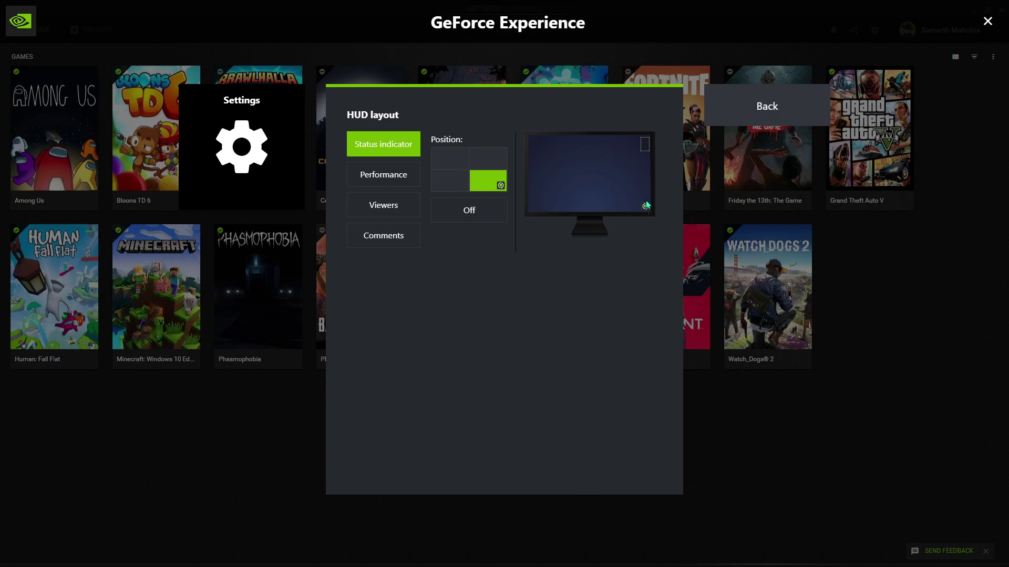
# Review the HUD layout options for Performance, Viewers and Comments, and return to the settings list.
pyautogui.click(412, 179)
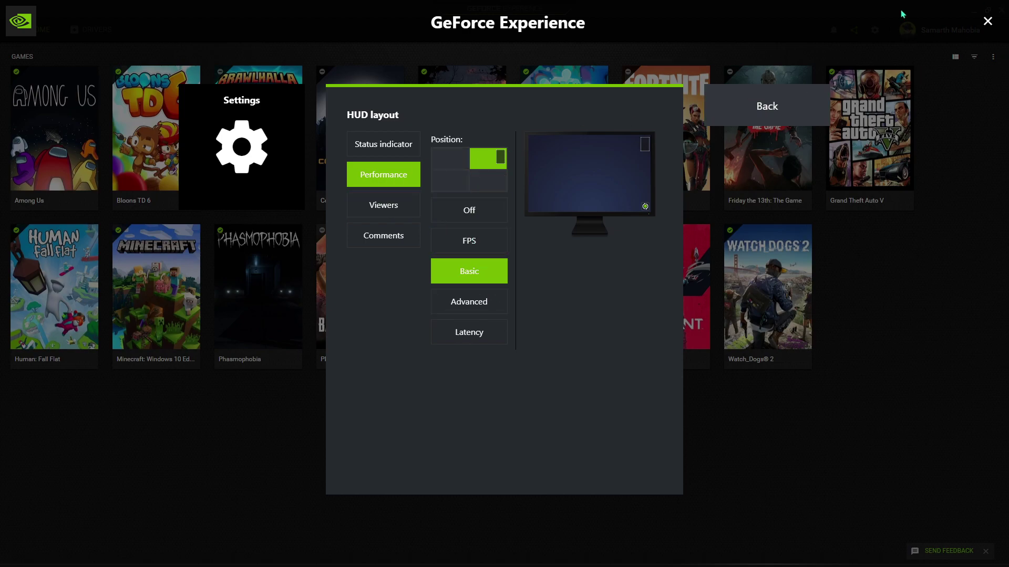
pyautogui.click(384, 207)
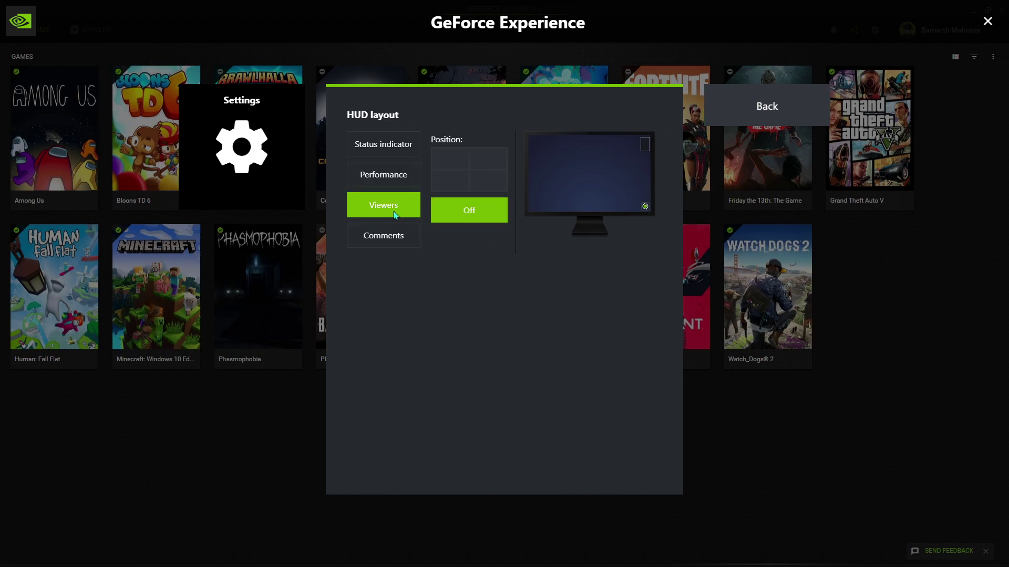
pyautogui.click(389, 235)
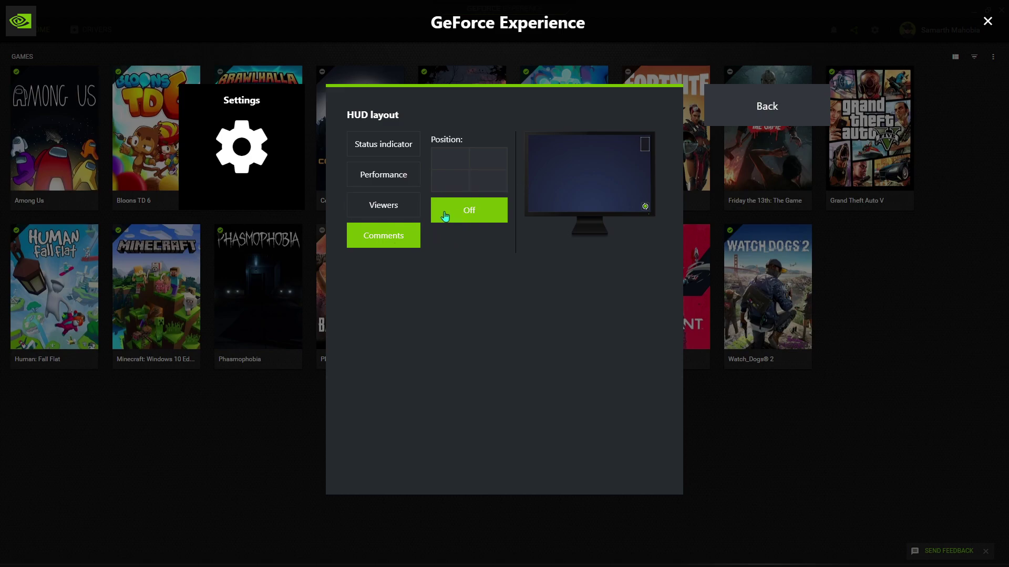
pyautogui.click(750, 108)
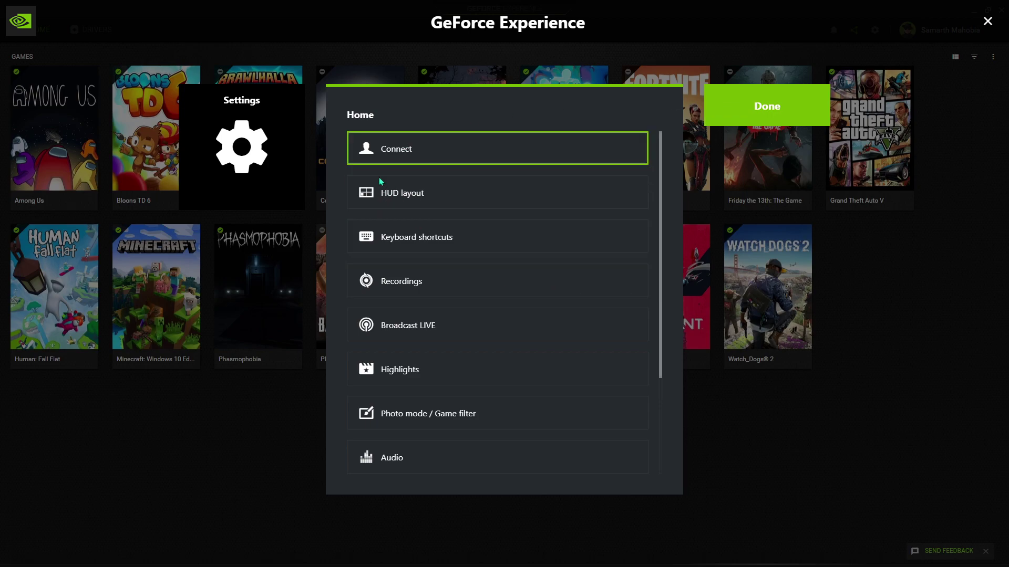
# Review the overlay's keyboard shortcuts from General through Performance, and go back to the settings list.
pyautogui.click(388, 241)
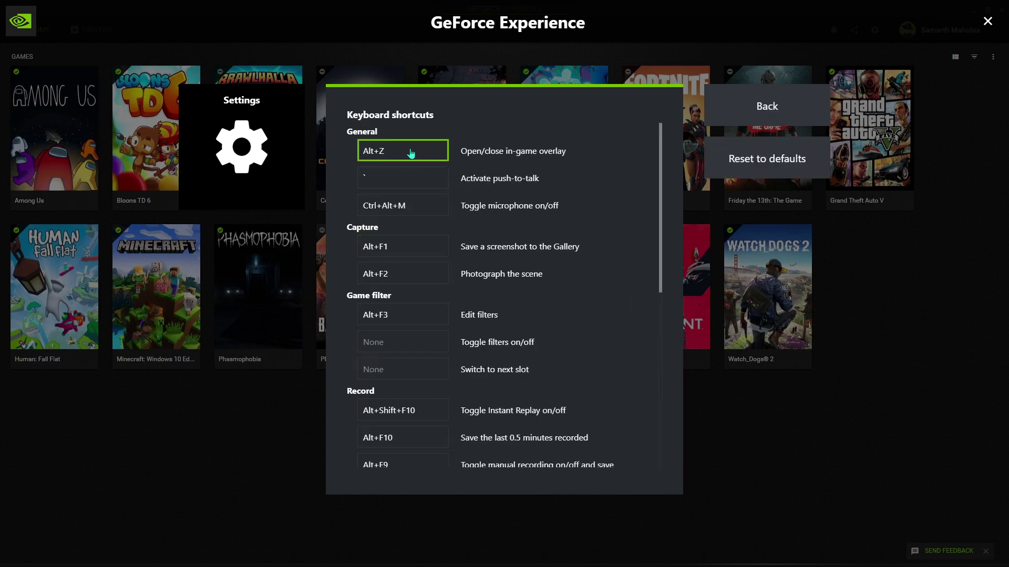
pyautogui.scroll(-7, 413, 153)
pyautogui.scroll(6, 413, 190)
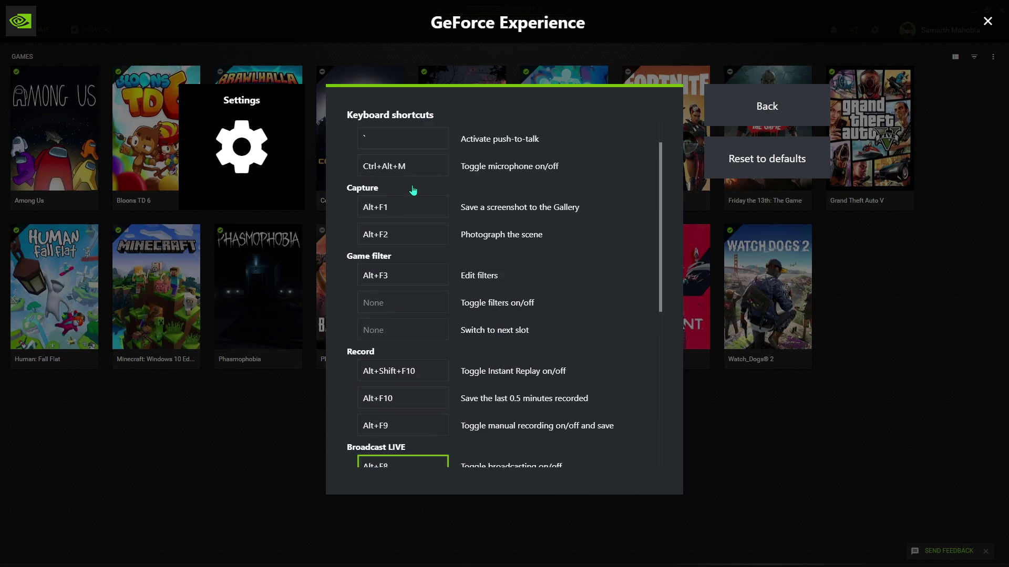
pyautogui.scroll(1, 413, 190)
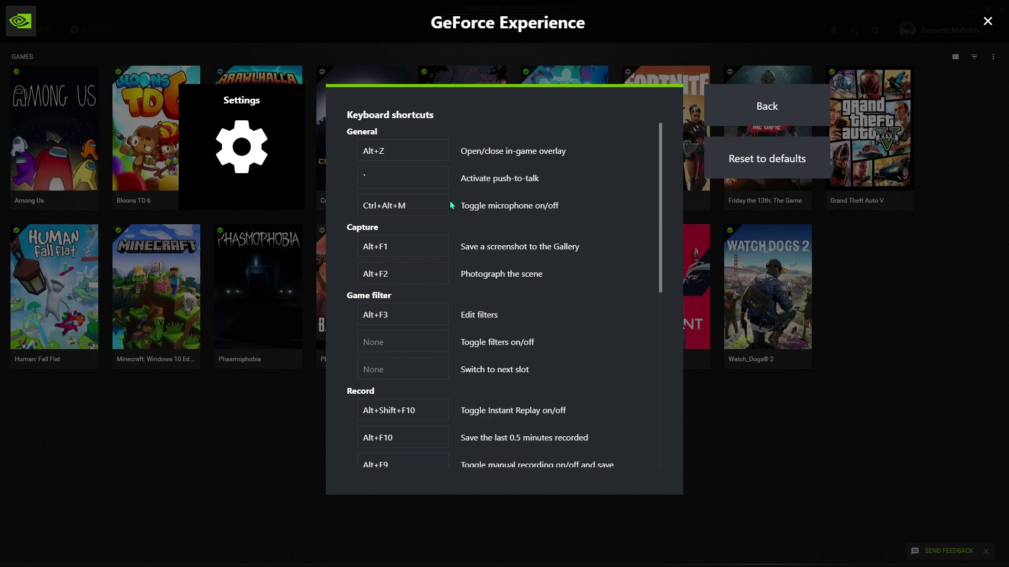
pyautogui.scroll(-1, 382, 210)
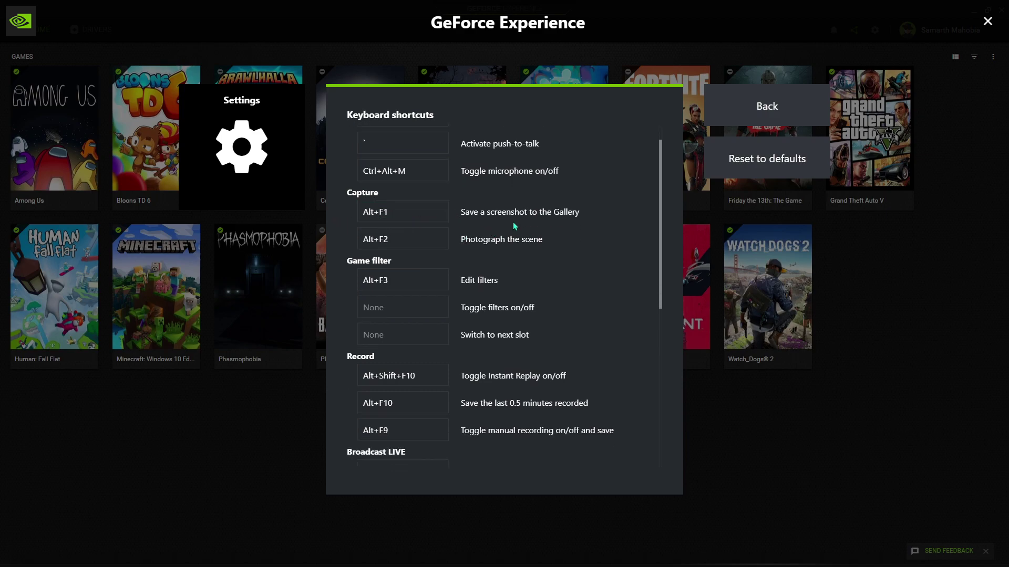
pyautogui.scroll(-1, 371, 236)
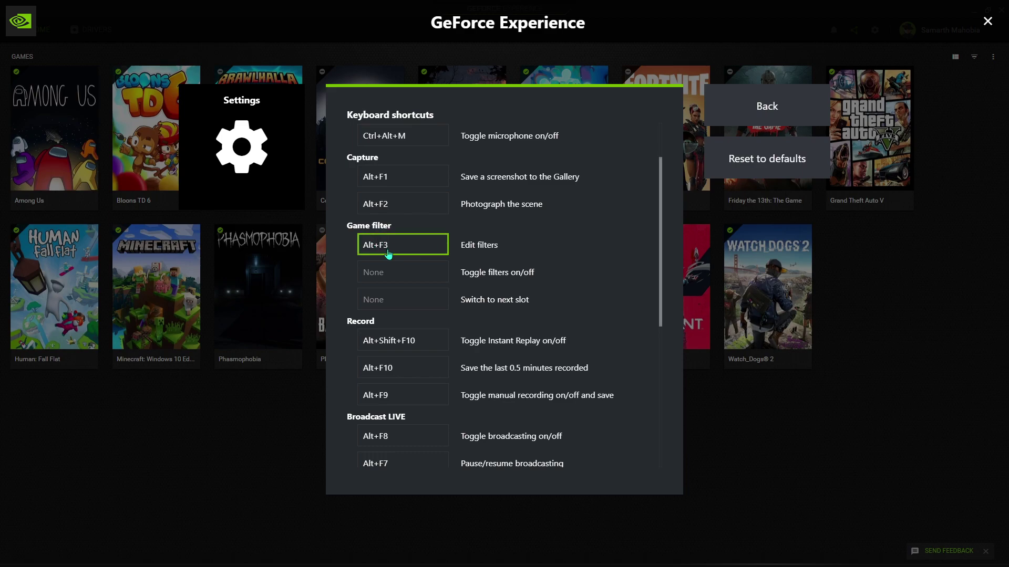
pyautogui.scroll(-1, 411, 250)
pyautogui.scroll(-3, 411, 250)
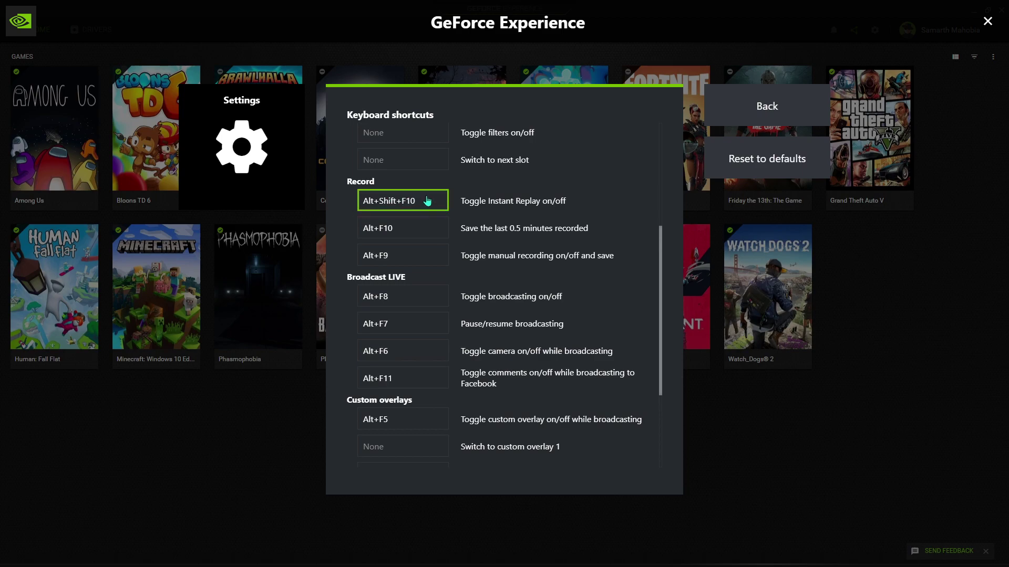
pyautogui.scroll(-4, 400, 271)
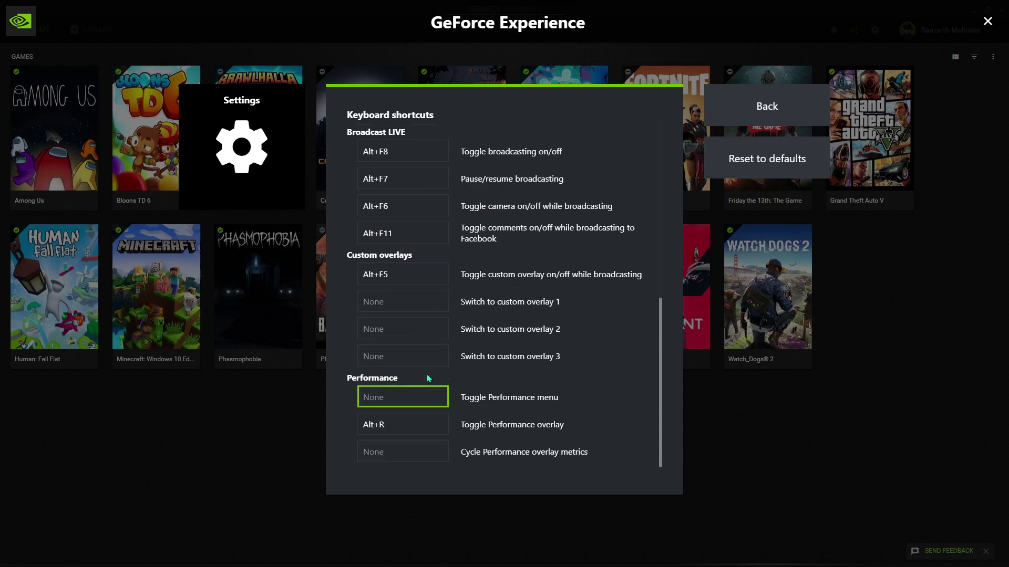
pyautogui.click(743, 116)
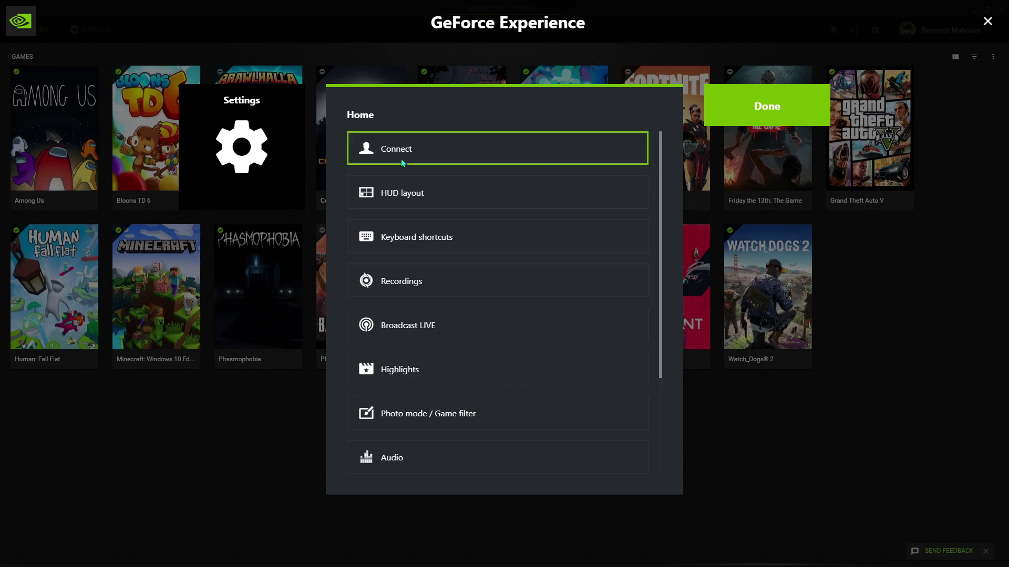
# Check the Recordings storage folders and the Broadcast LIVE destination, quality, resolution and ingest server options, and return to the settings list.
pyautogui.click(453, 286)
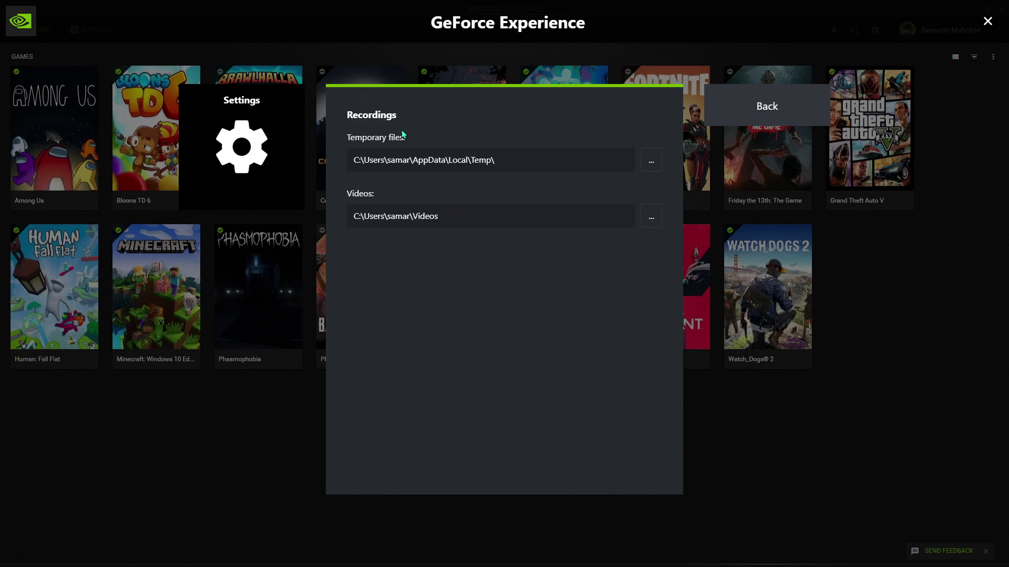
pyautogui.click(807, 106)
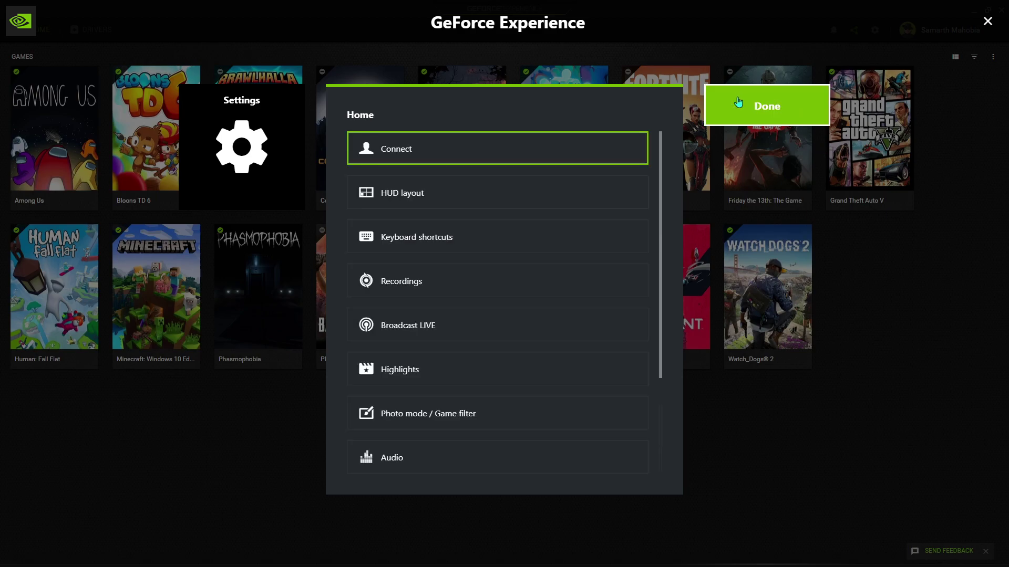
pyautogui.click(410, 326)
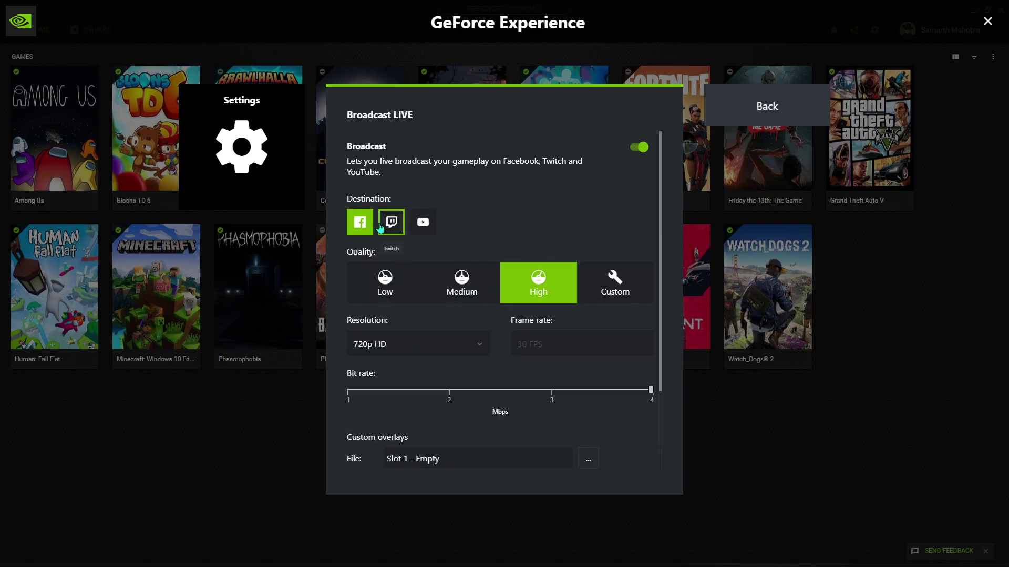
pyautogui.scroll(-2, 410, 253)
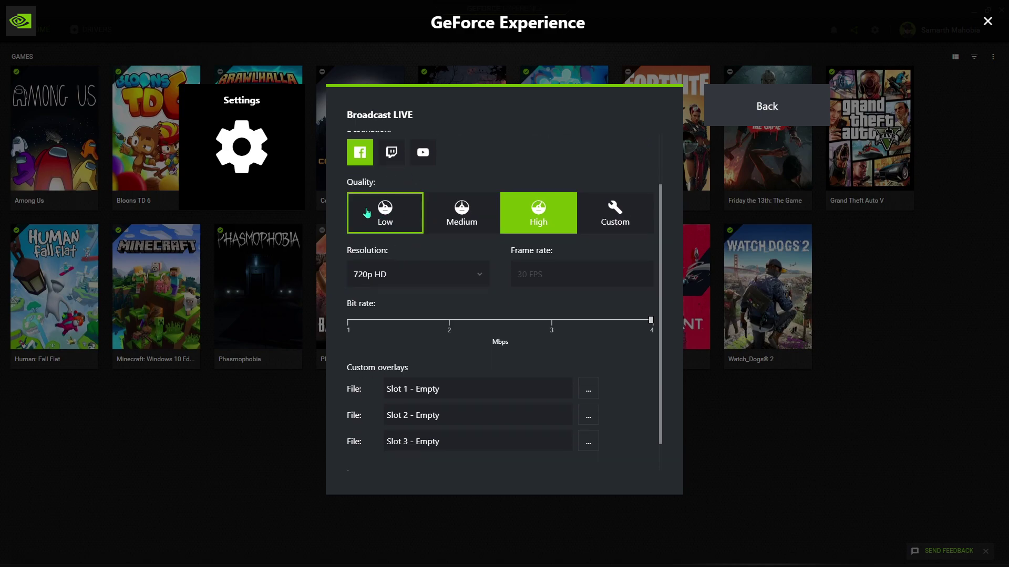
pyautogui.scroll(-1, 374, 227)
pyautogui.click(471, 241)
pyautogui.click(543, 244)
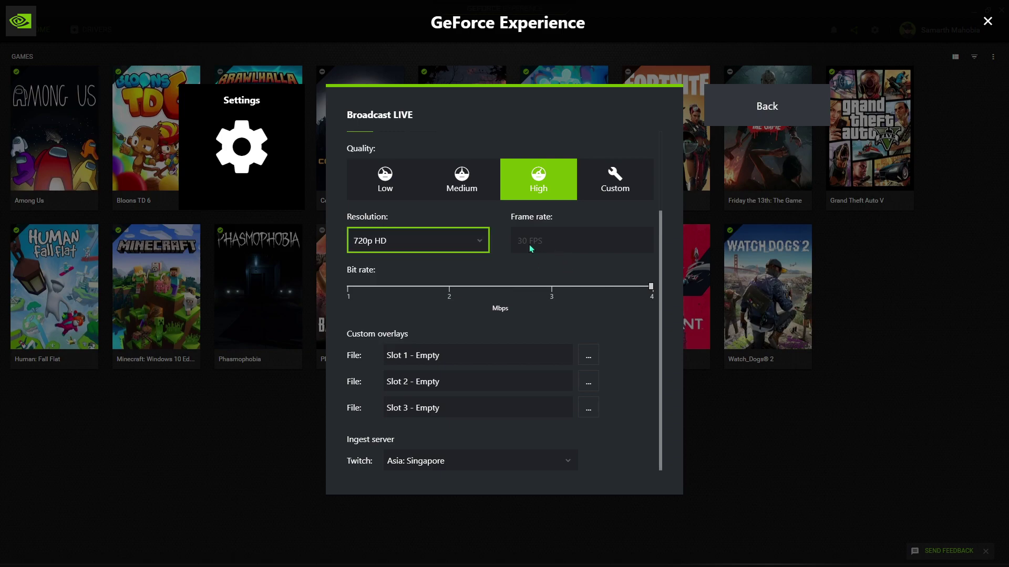
pyautogui.scroll(1, 361, 360)
pyautogui.scroll(3, 360, 360)
pyautogui.scroll(-3, 413, 307)
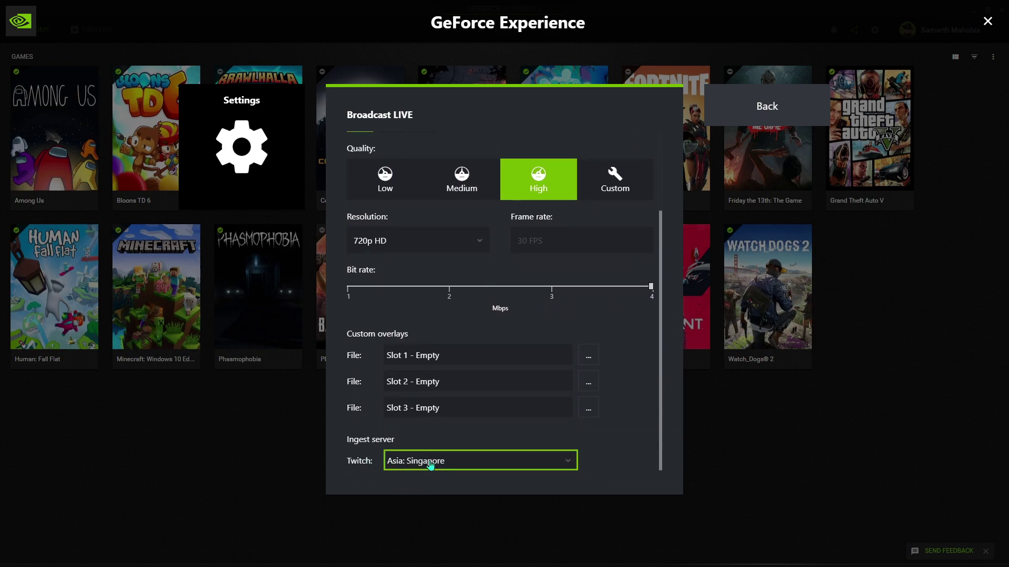
pyautogui.scroll(3, 426, 470)
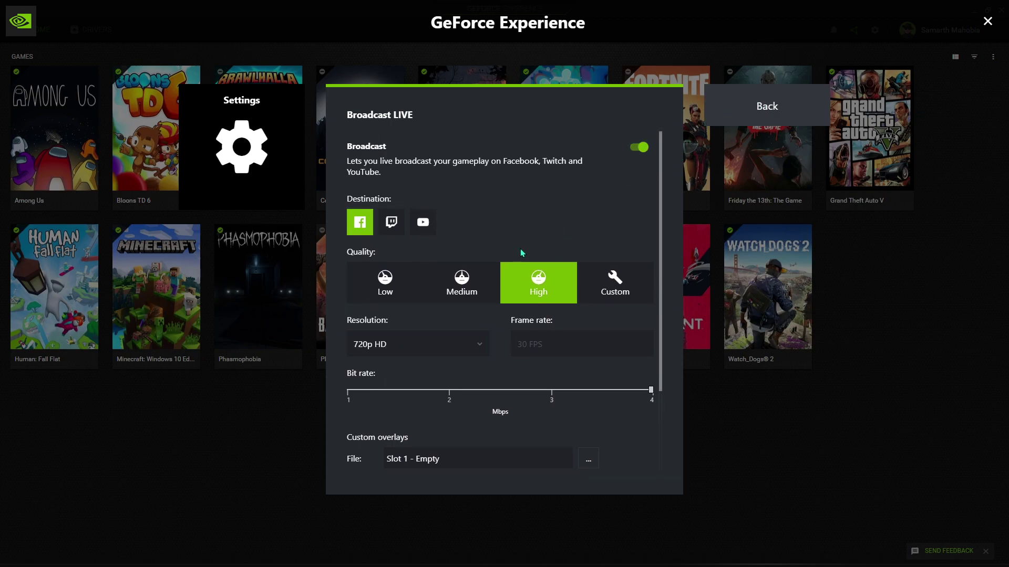
pyautogui.click(736, 121)
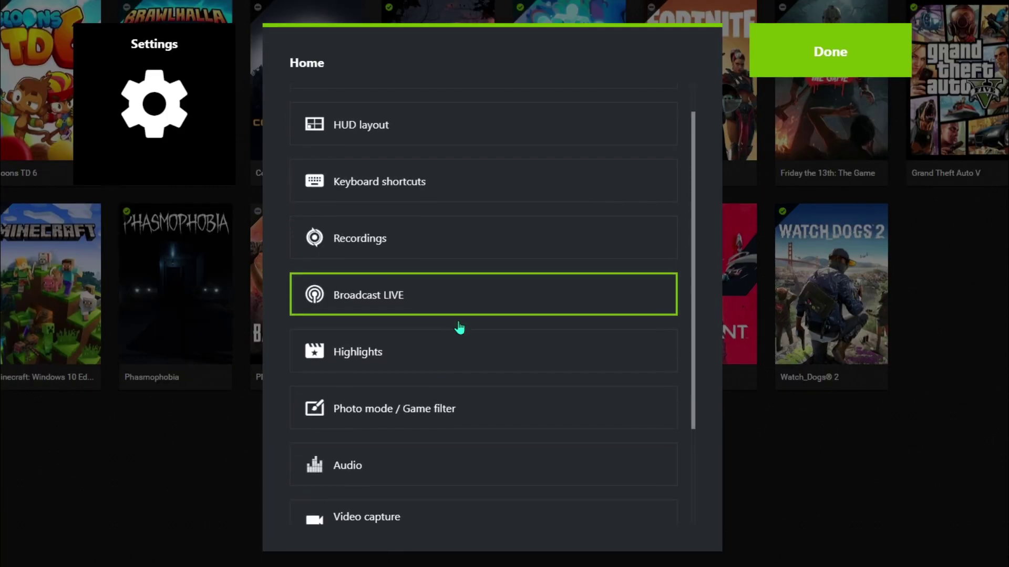
# Review the Highlights capture and storage options and the Audio volume, microphone and track options, and return to the settings list.
pyautogui.click(366, 351)
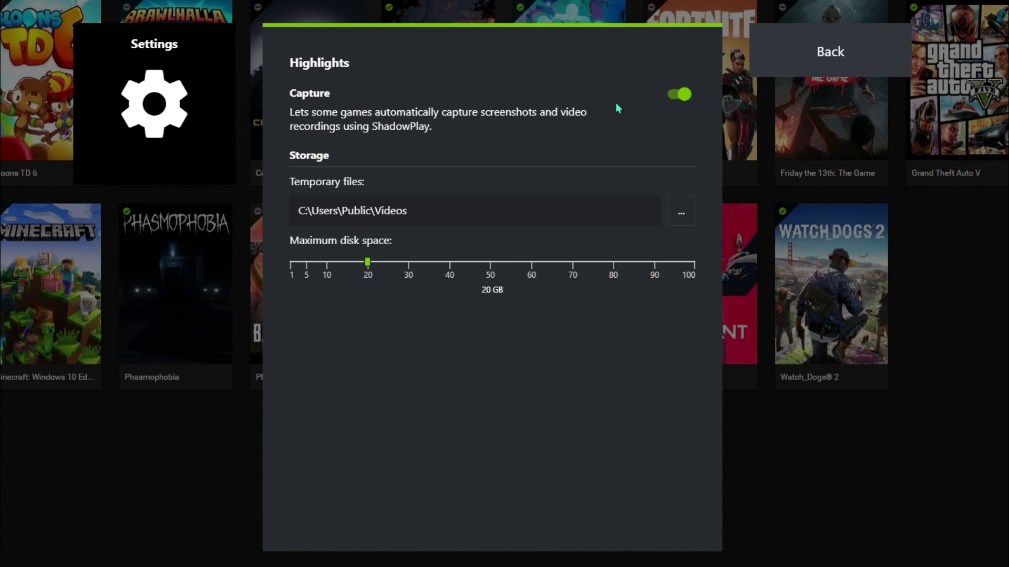
pyautogui.click(823, 68)
pyautogui.scroll(-3, 365, 336)
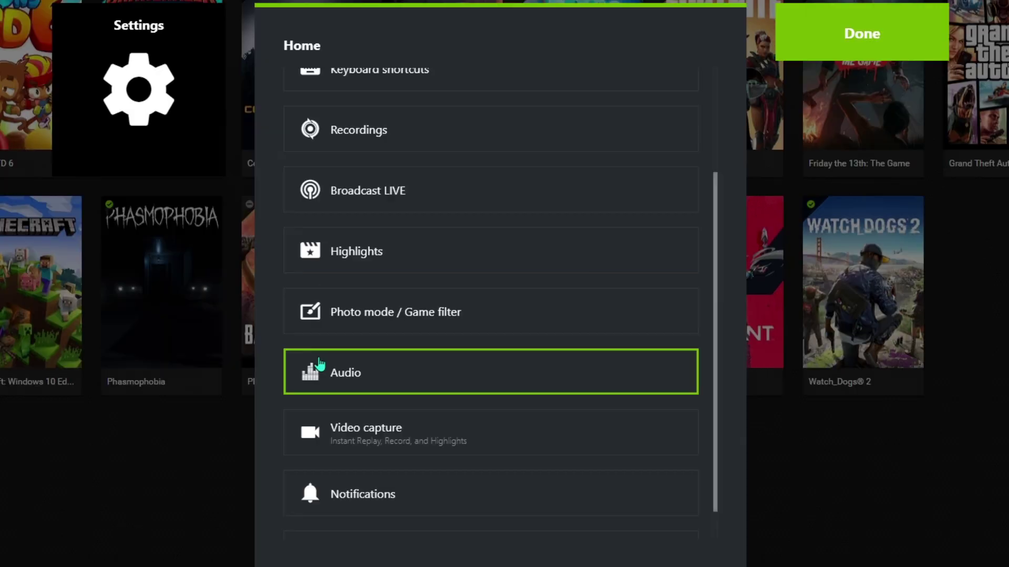
pyautogui.click(376, 351)
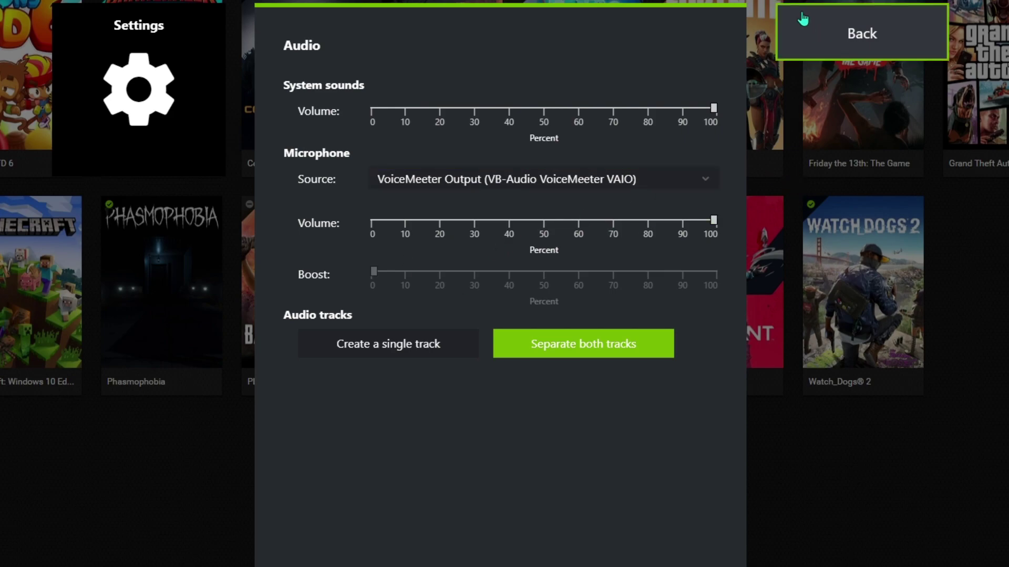
pyautogui.click(856, 36)
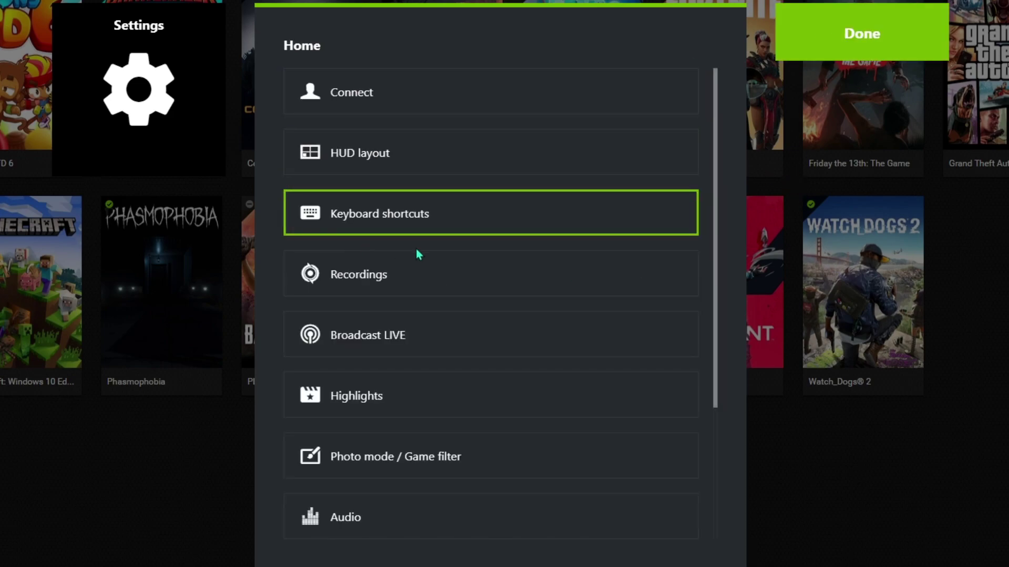
# Look through all the overlay's notification toggles, and go back to the settings list.
pyautogui.scroll(-3, 404, 247)
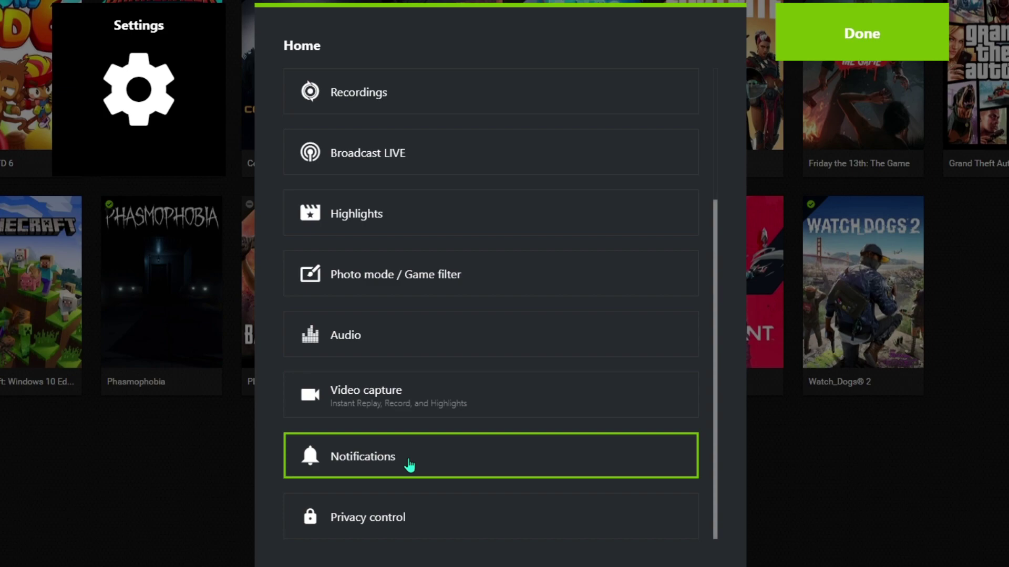
pyautogui.click(389, 472)
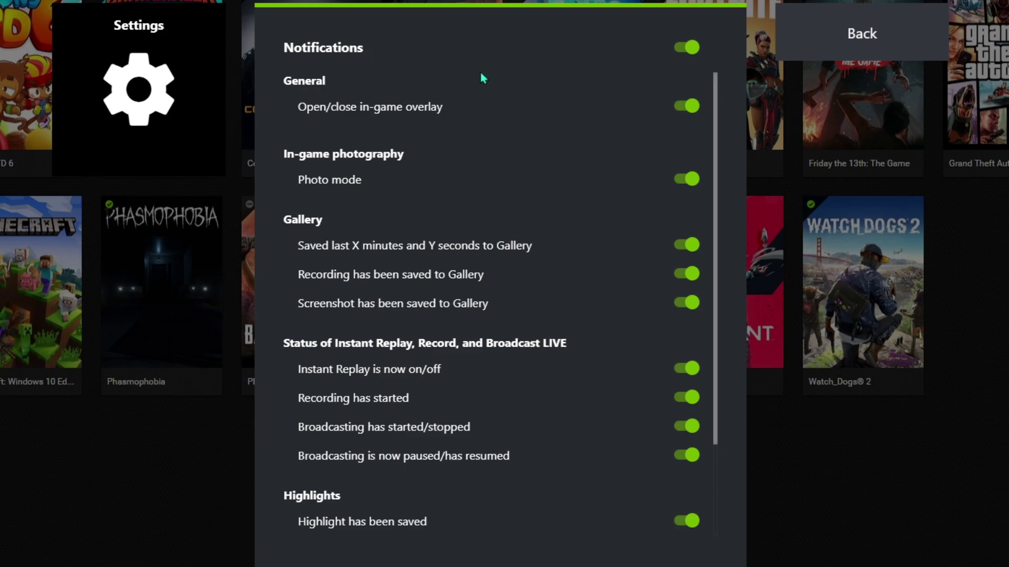
pyautogui.scroll(-2, 670, 136)
pyautogui.scroll(2, 662, 226)
pyautogui.scroll(-2, 654, 284)
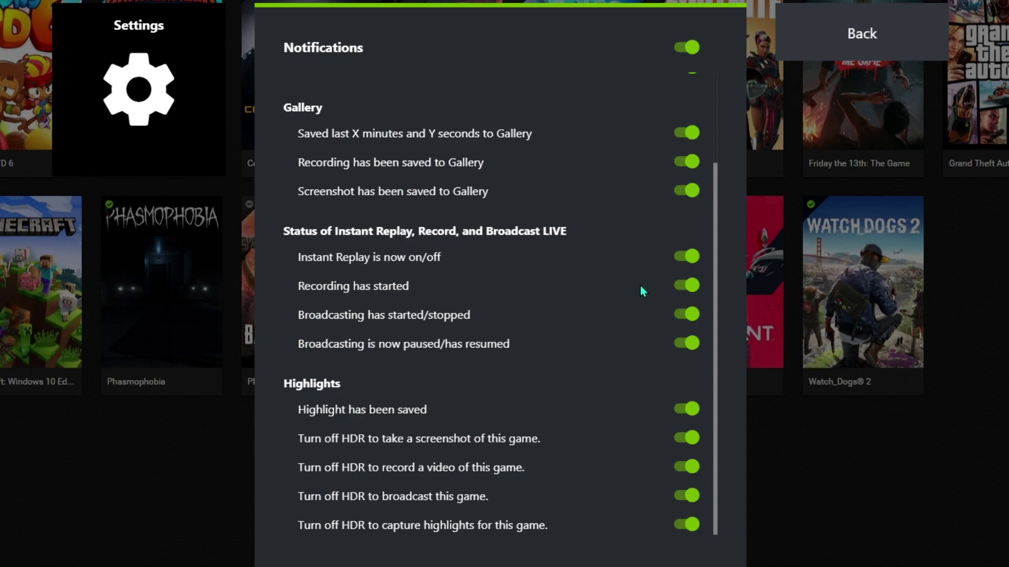
pyautogui.scroll(2, 426, 279)
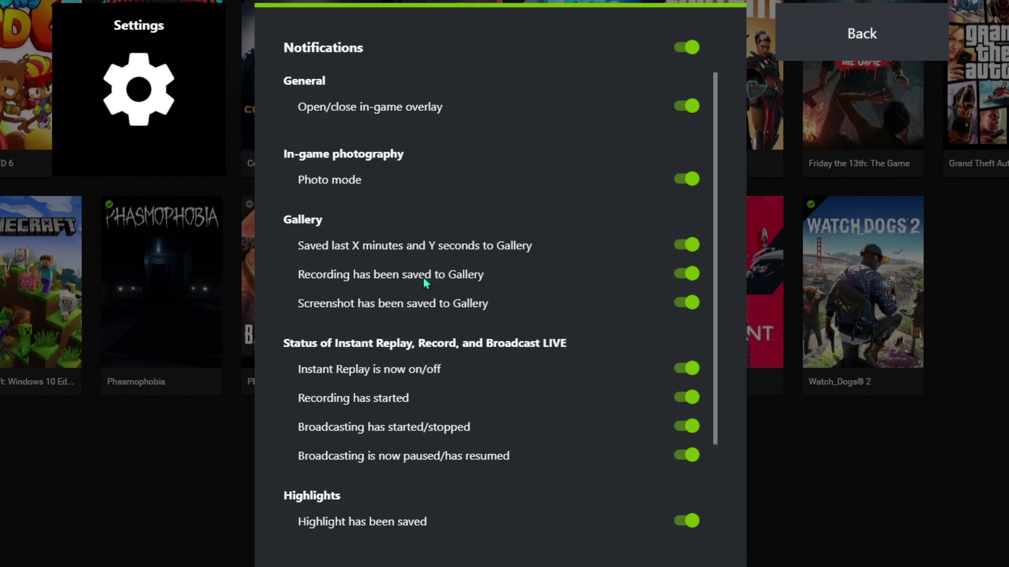
pyautogui.press('Escape')
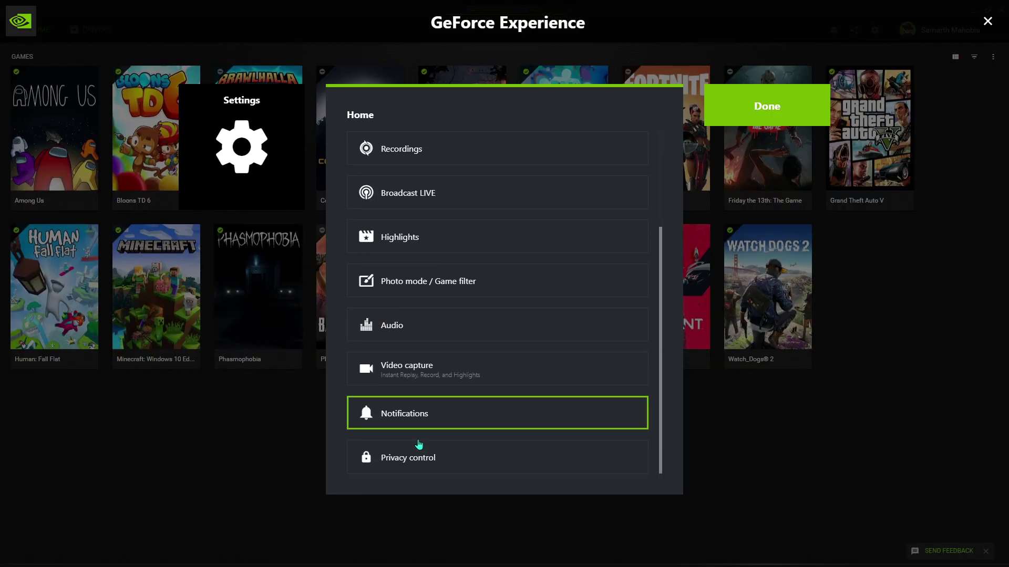
# Check the Desktop capture option under Privacy control, and close the overlay settings.
pyautogui.click(419, 446)
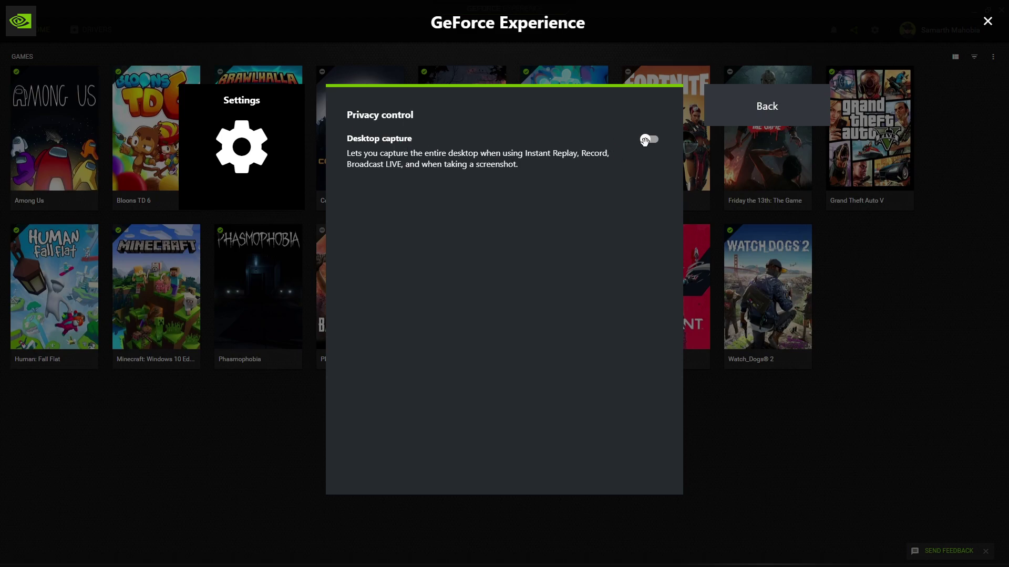
pyautogui.click(784, 107)
pyautogui.scroll(-2, 517, 347)
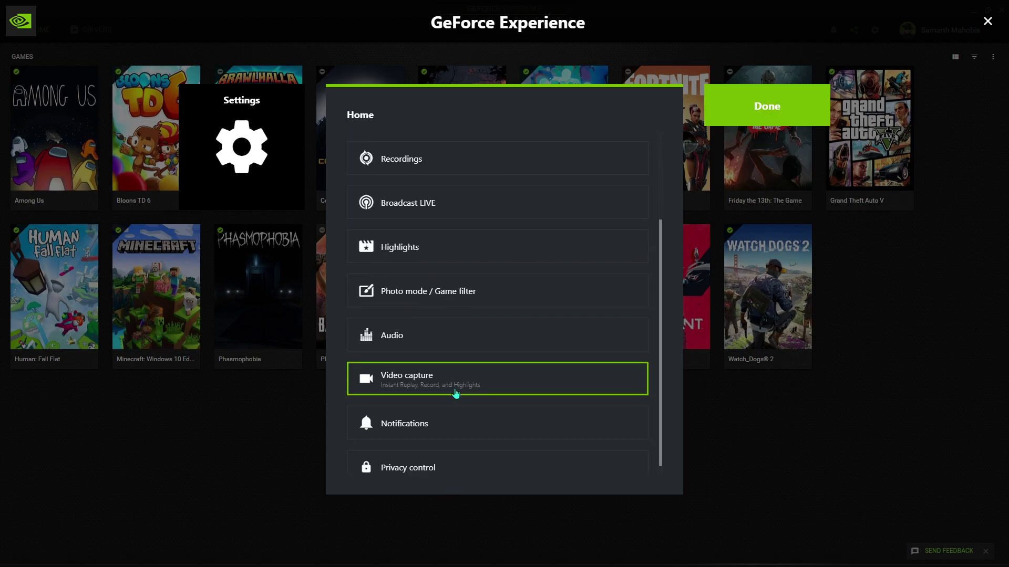
pyautogui.scroll(2, 455, 363)
pyautogui.click(773, 108)
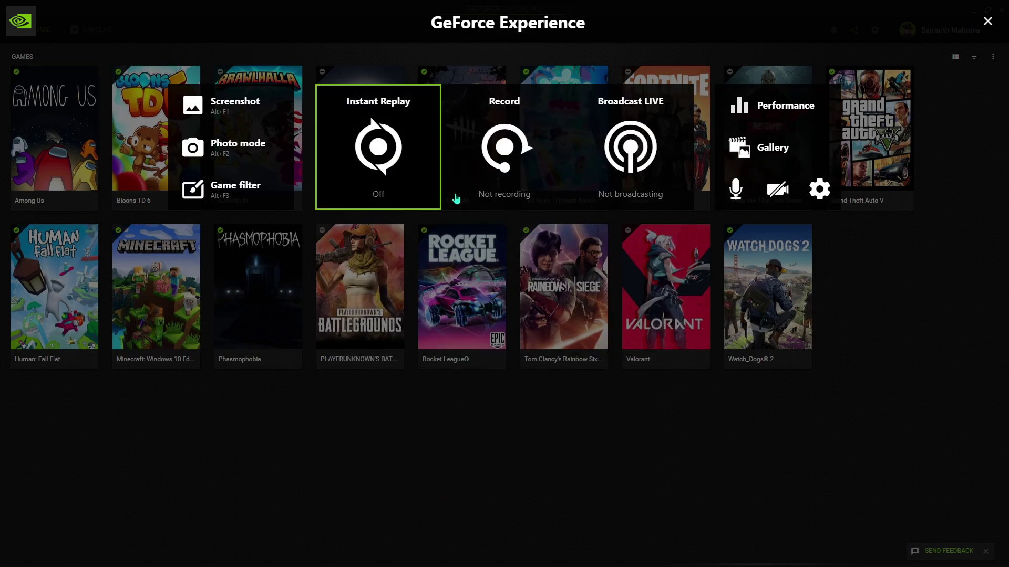
# Review the Performance monitoring and tuning options from the in-game overlay, and close them.
pyautogui.click(781, 101)
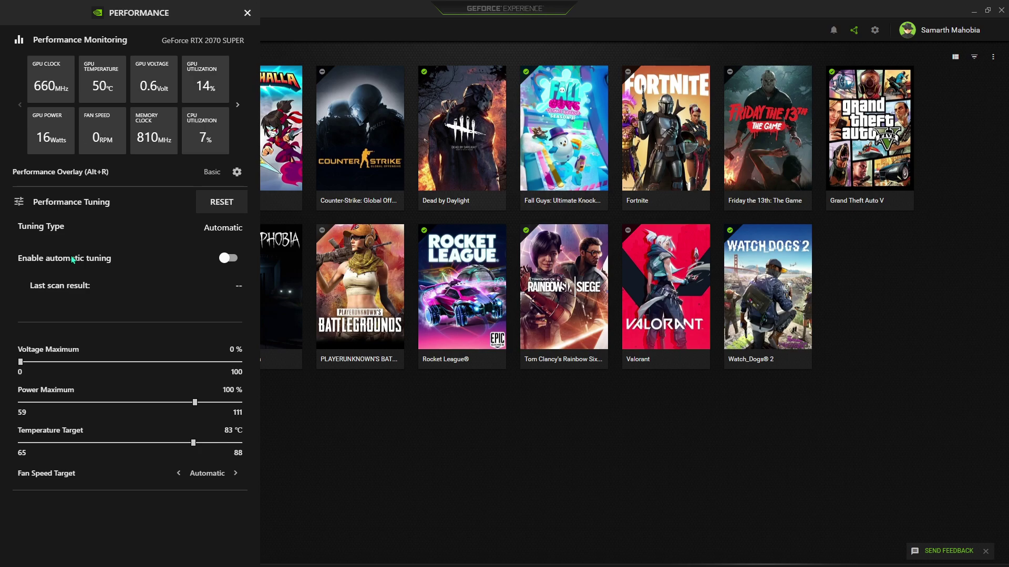
pyautogui.press('Escape')
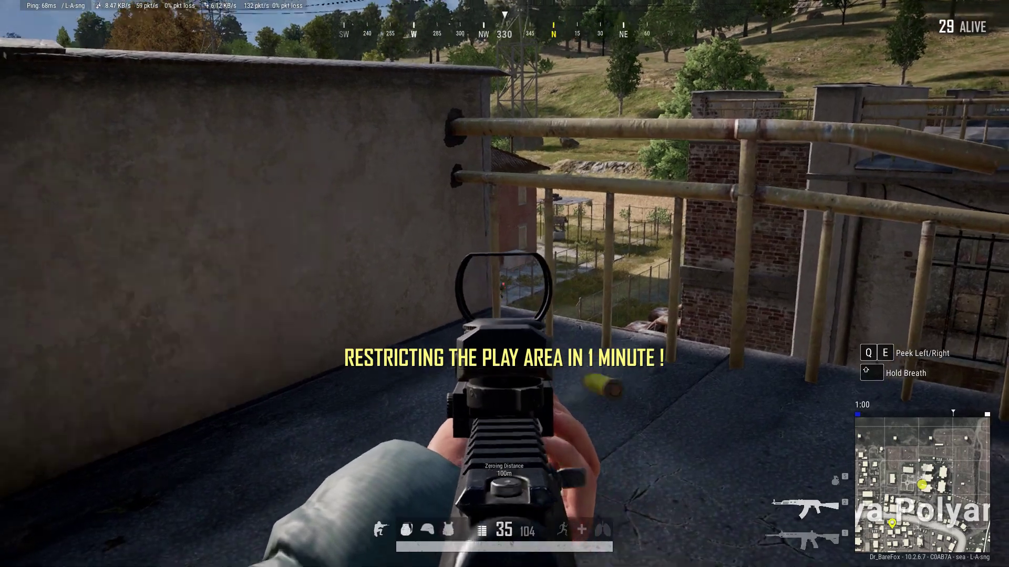
pyautogui.click(504, 283)
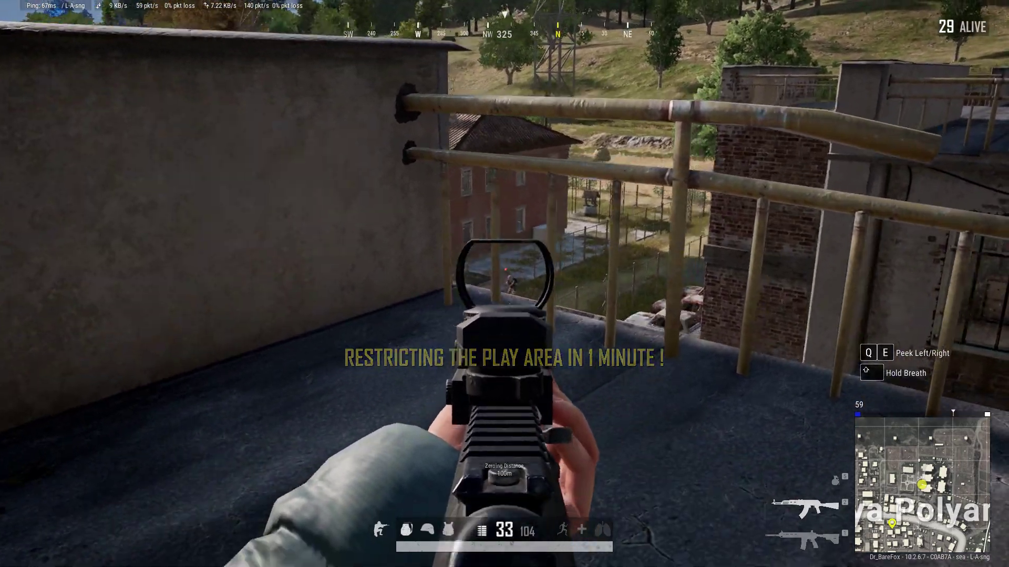
pyautogui.press('c')
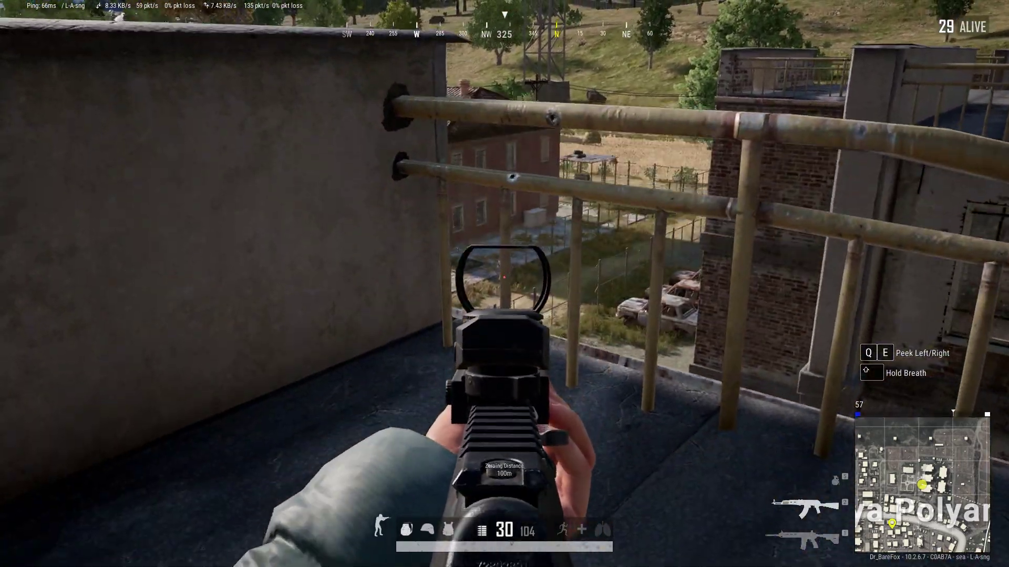
pyautogui.click(505, 284)
pyautogui.click(504, 283)
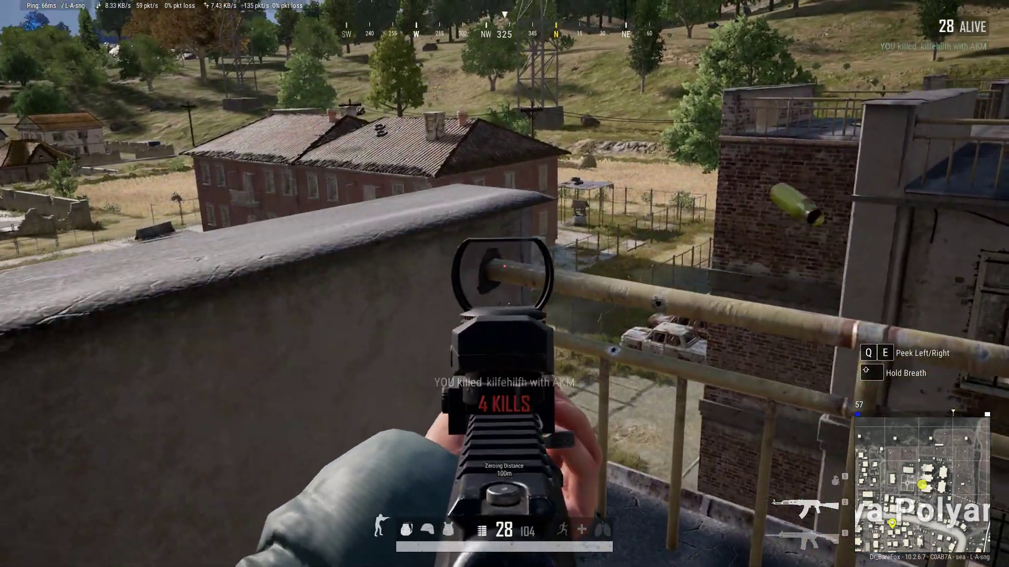
pyautogui.press('w')
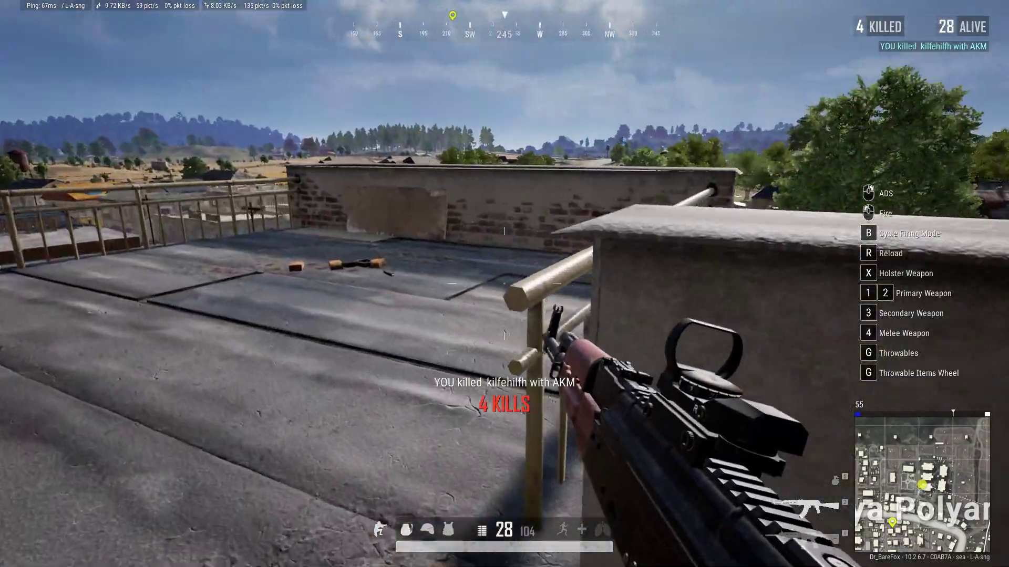
pyautogui.press('w')
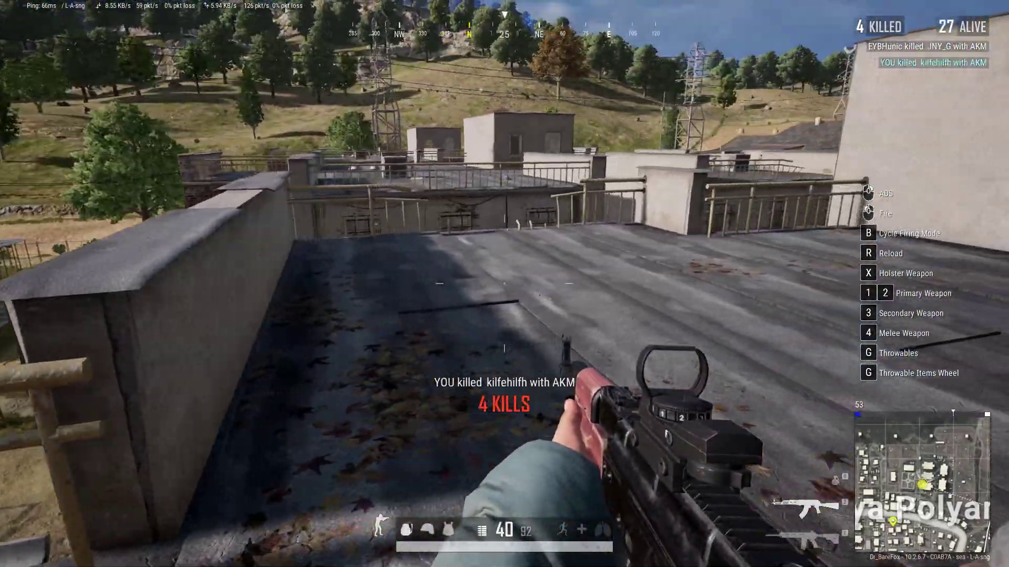
pyautogui.press('w')
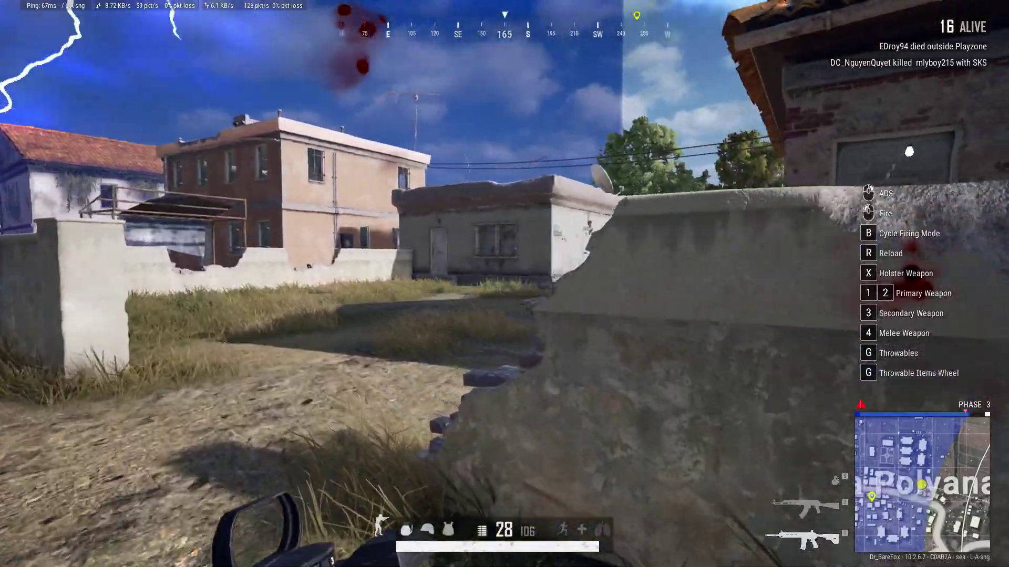
pyautogui.press('w')
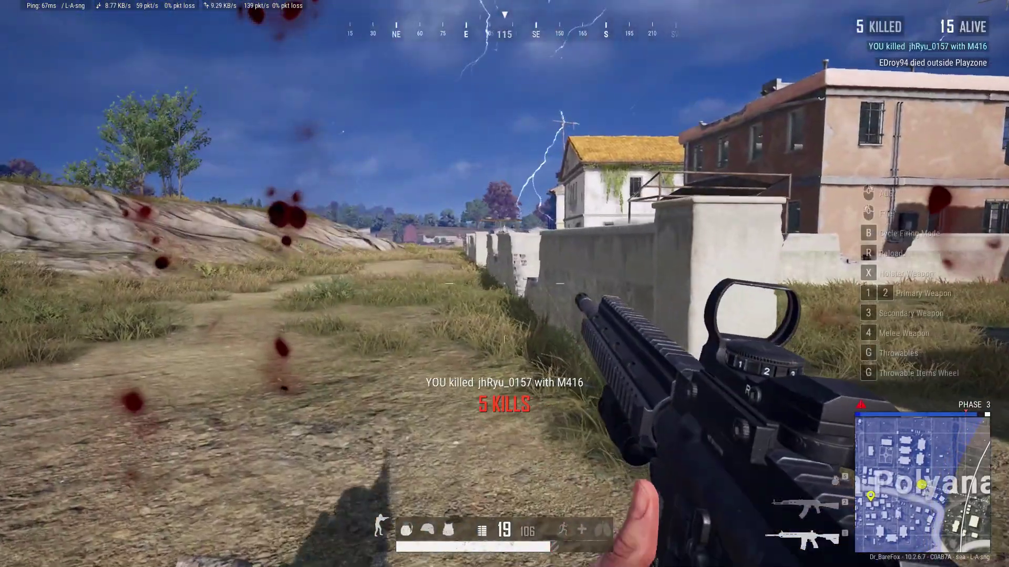
pyautogui.press('w')
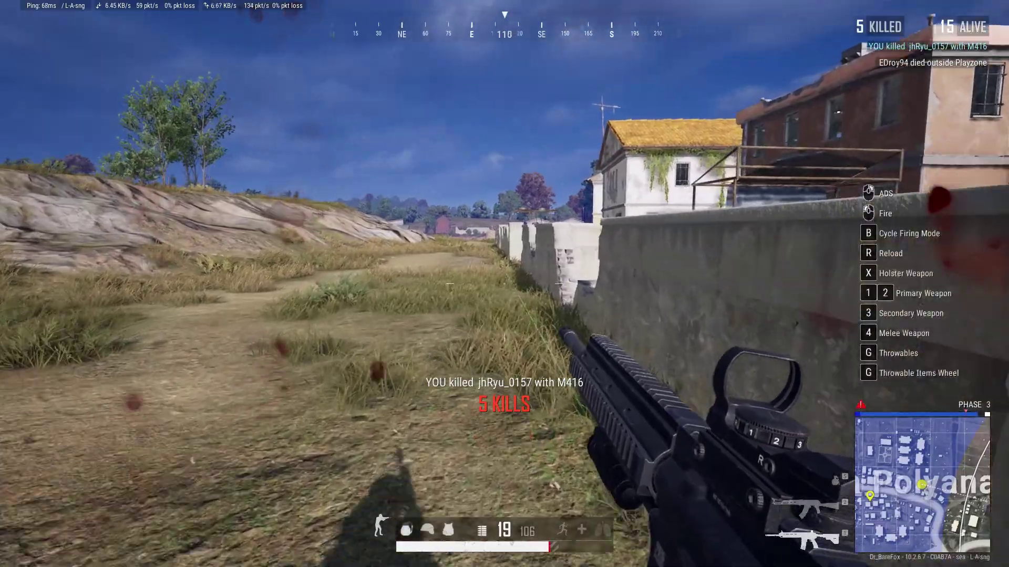
pyautogui.press('w')
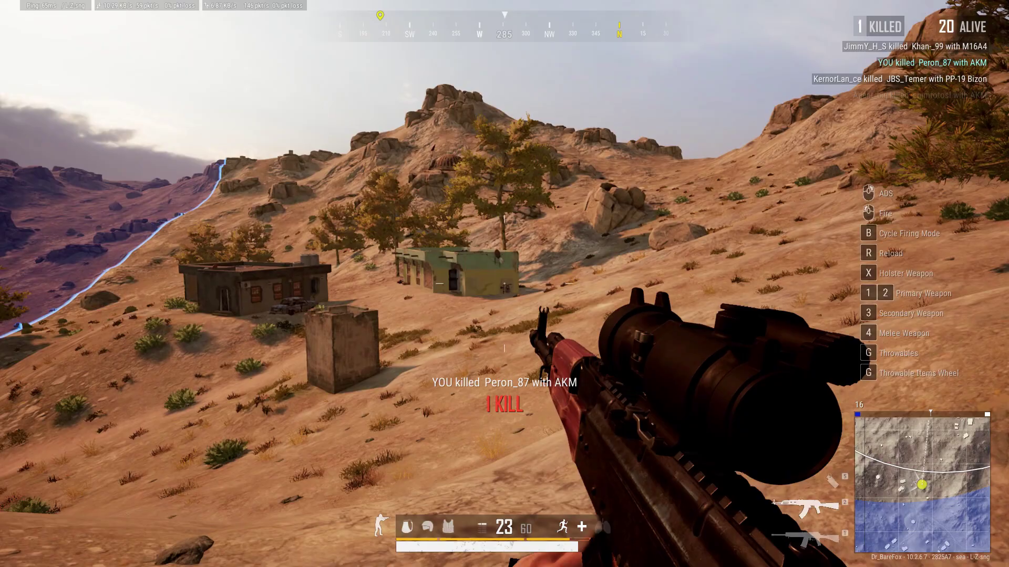
pyautogui.press('r')
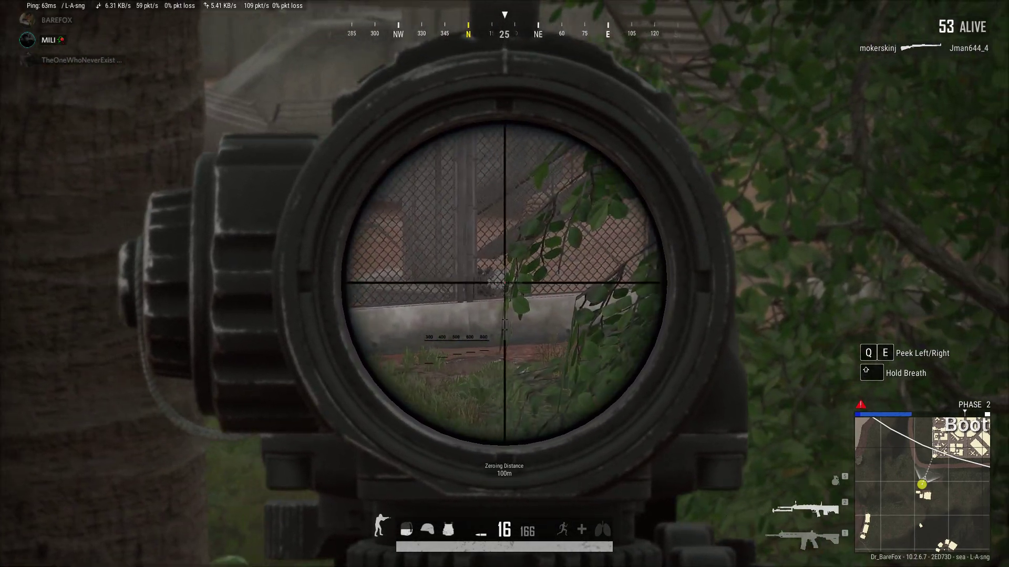
pyautogui.click(504, 284)
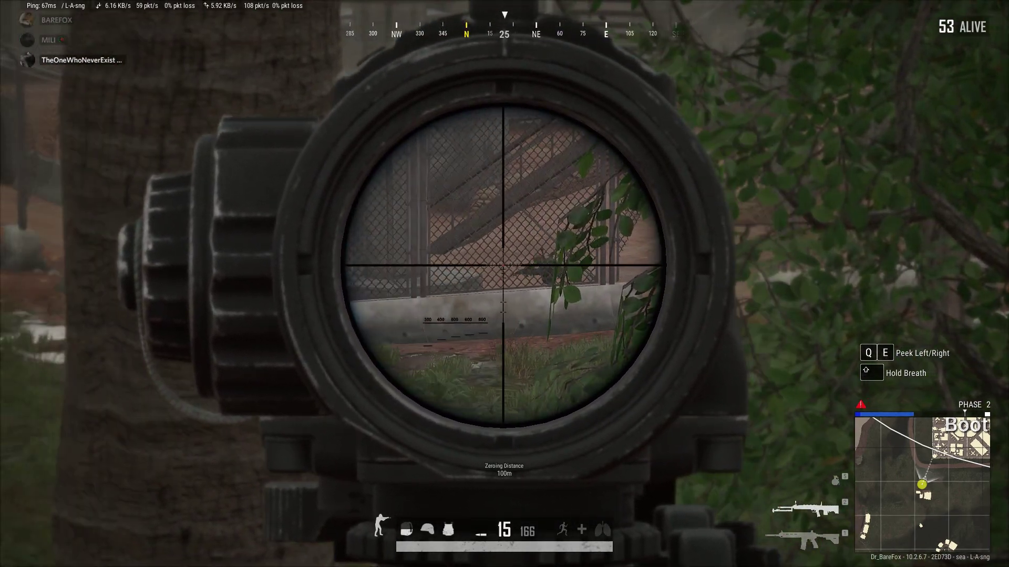
pyautogui.click(504, 284)
pyautogui.rightClick(504, 284)
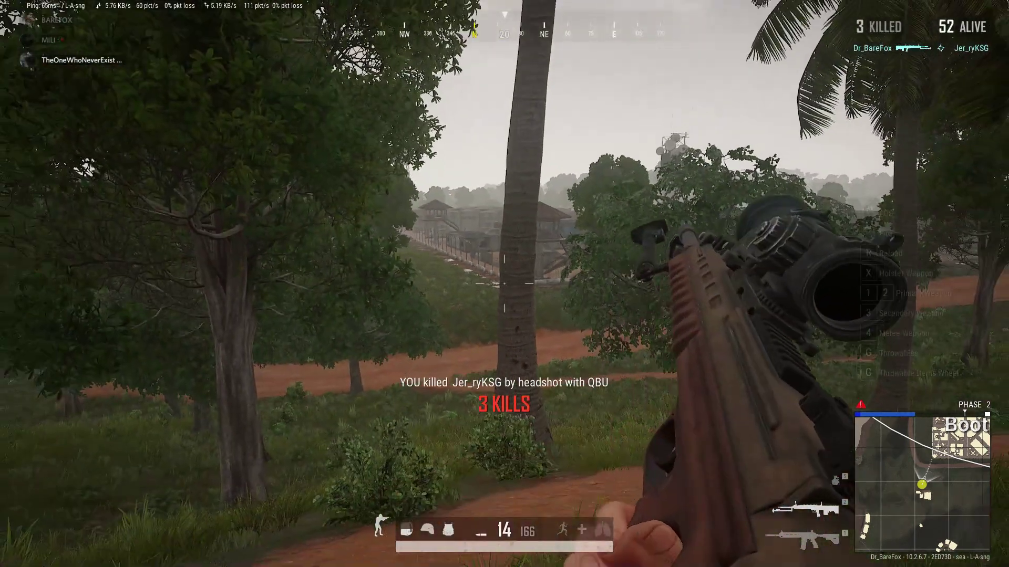
pyautogui.press('r')
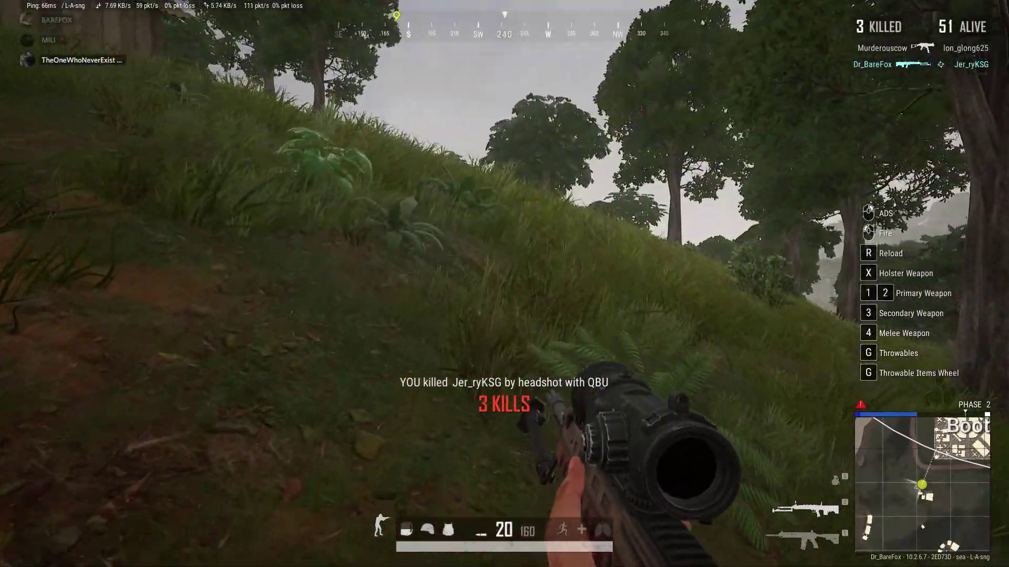